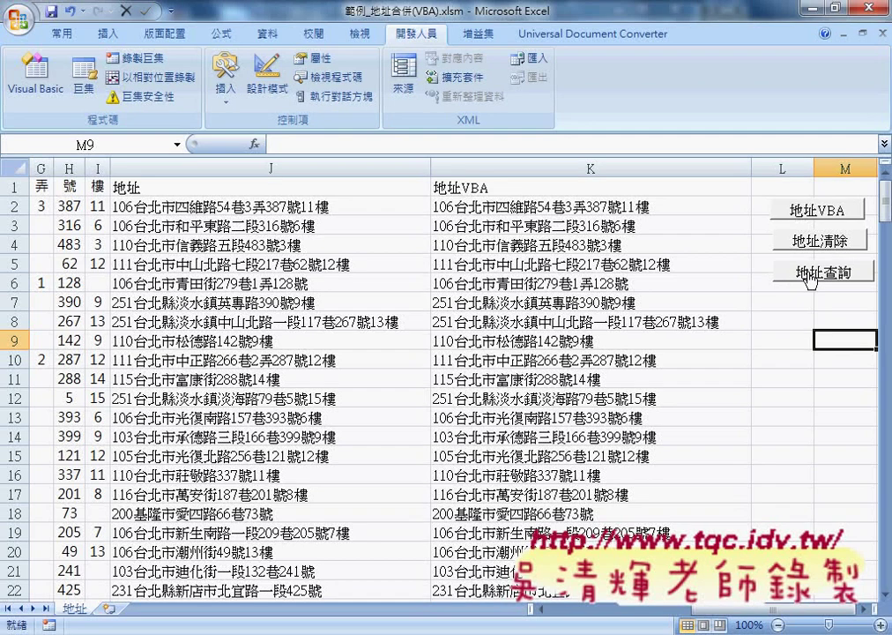
Step: Run the 地址查詢 macro with the keyword 忠孝東路
{"action": "left_click", "coordinate": [811, 273]}
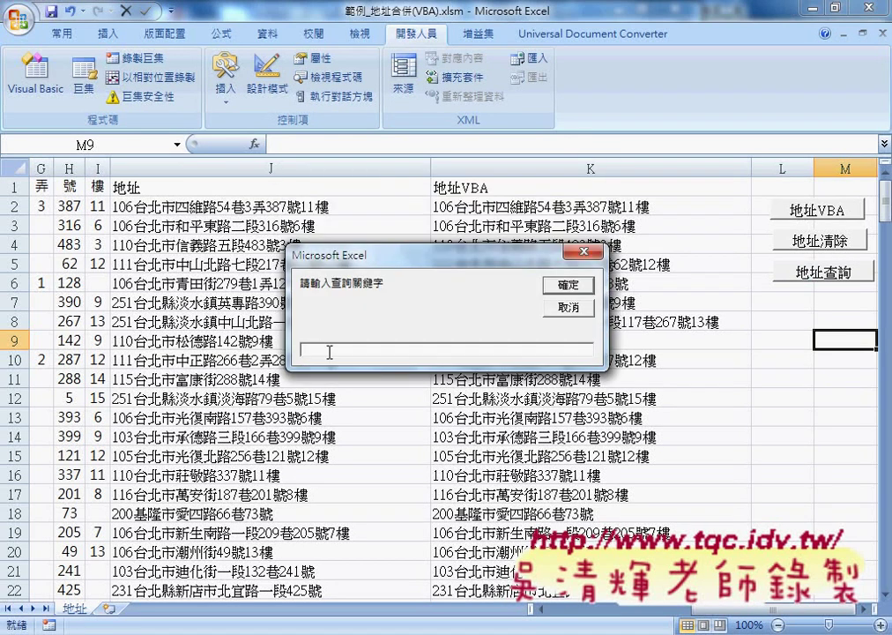
{"action": "type", "text": "忠"}
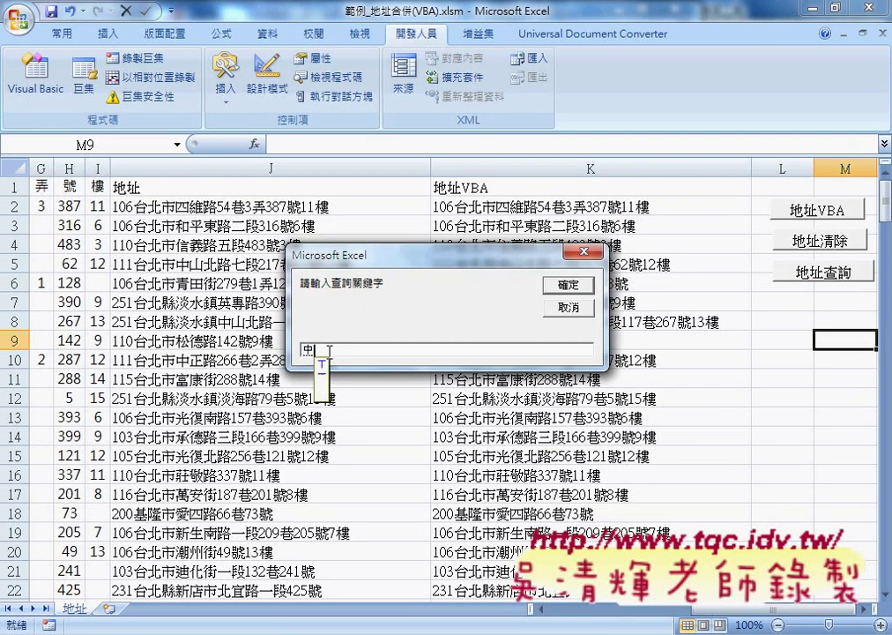
{"action": "type", "text": "孝東路"}
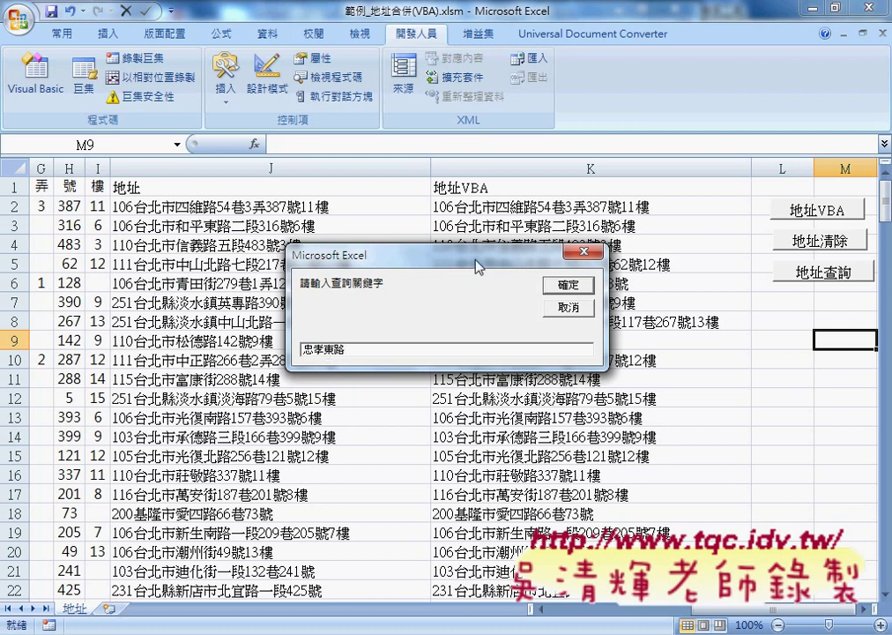
{"action": "left_click", "coordinate": [568, 284]}
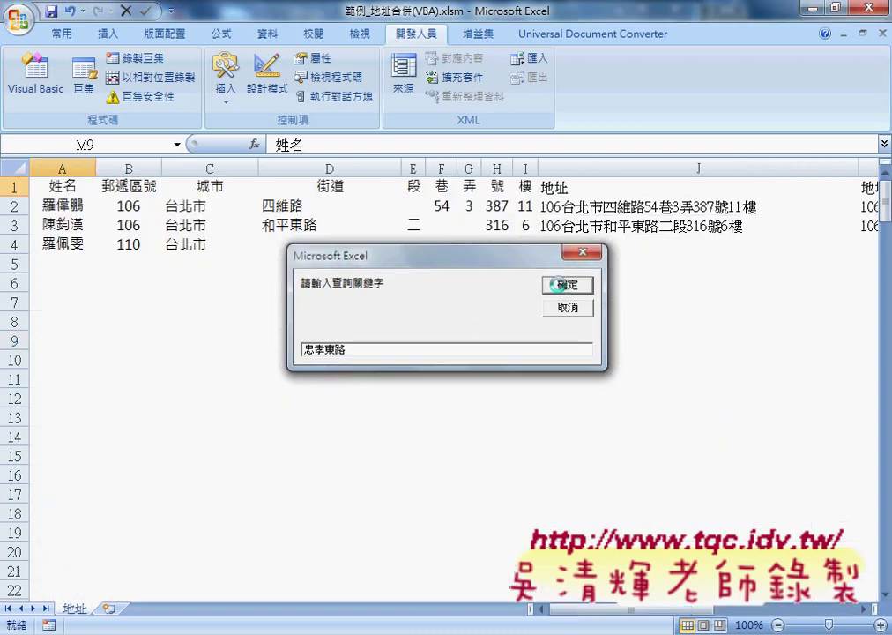
Step: Select the five results on the new 忠孝東路 sheet, then return to the 地址 sheet
{"action": "left_click_drag", "start_coordinate": [465, 206], "coordinate": [464, 283]}
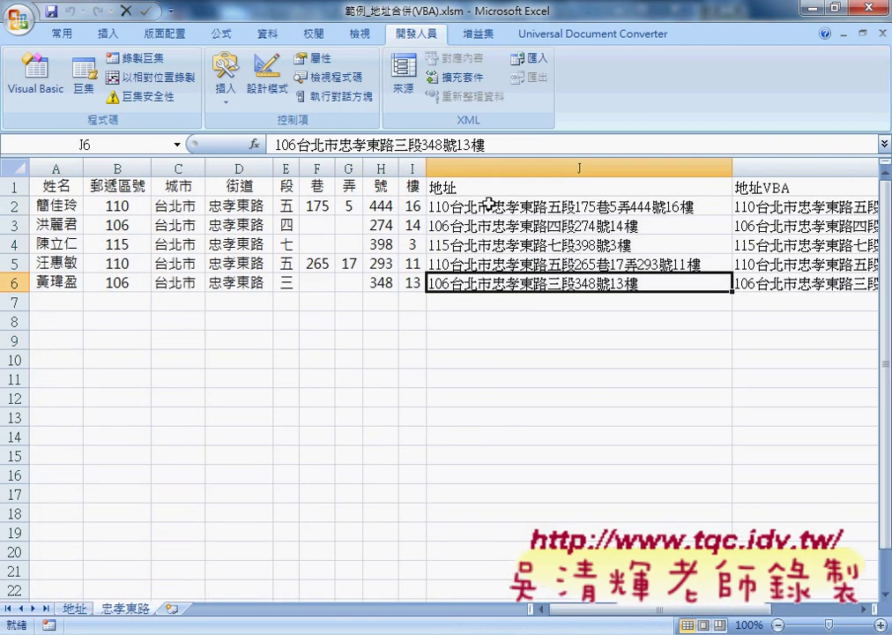
{"action": "key", "text": "ctrl+Page_Up"}
{"action": "left_click_drag", "start_coordinate": [667, 617], "coordinate": [697, 617]}
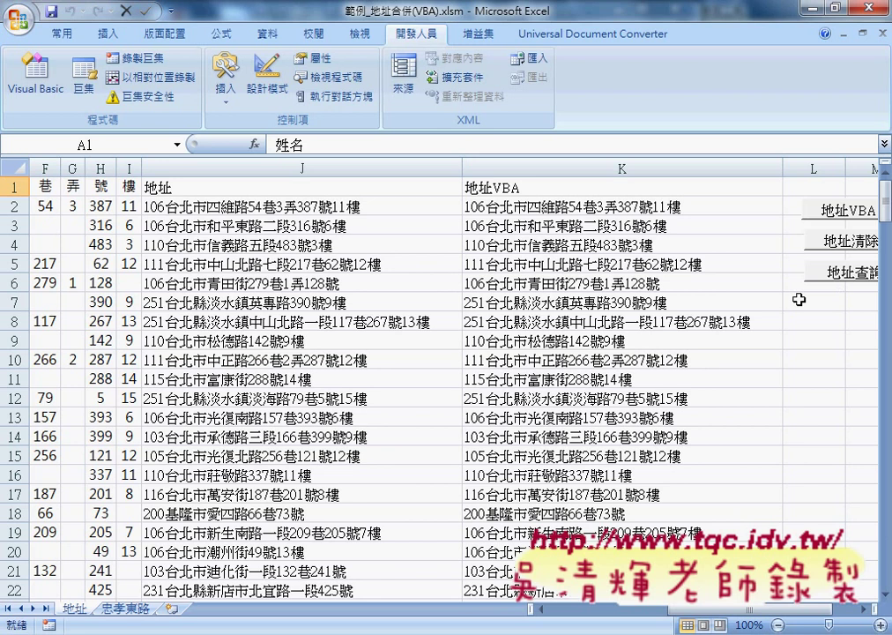
Step: Turn on AutoFilter and open the 地址 column's text filter menu, annotating the path for viewers
{"action": "left_click", "coordinate": [268, 35]}
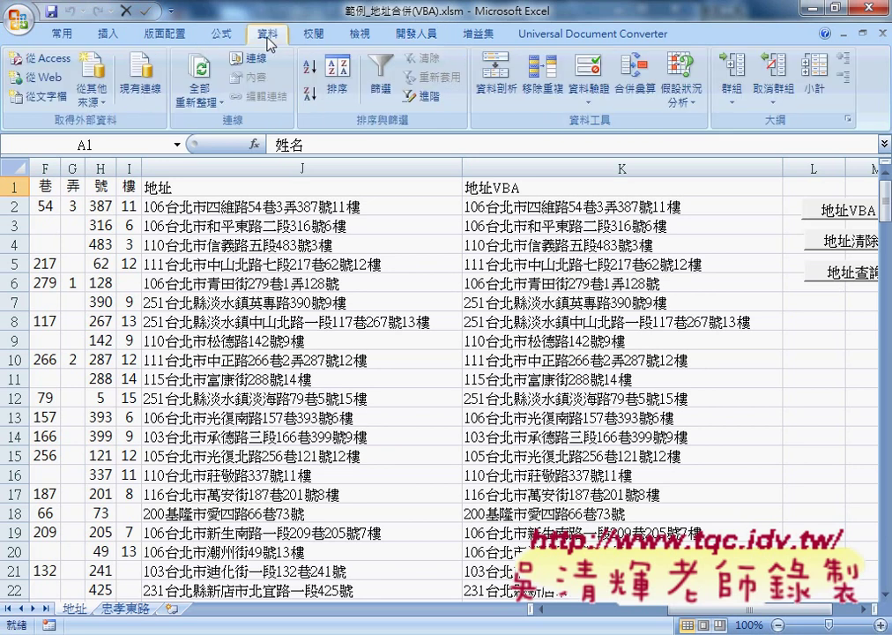
{"action": "left_click", "coordinate": [381, 83]}
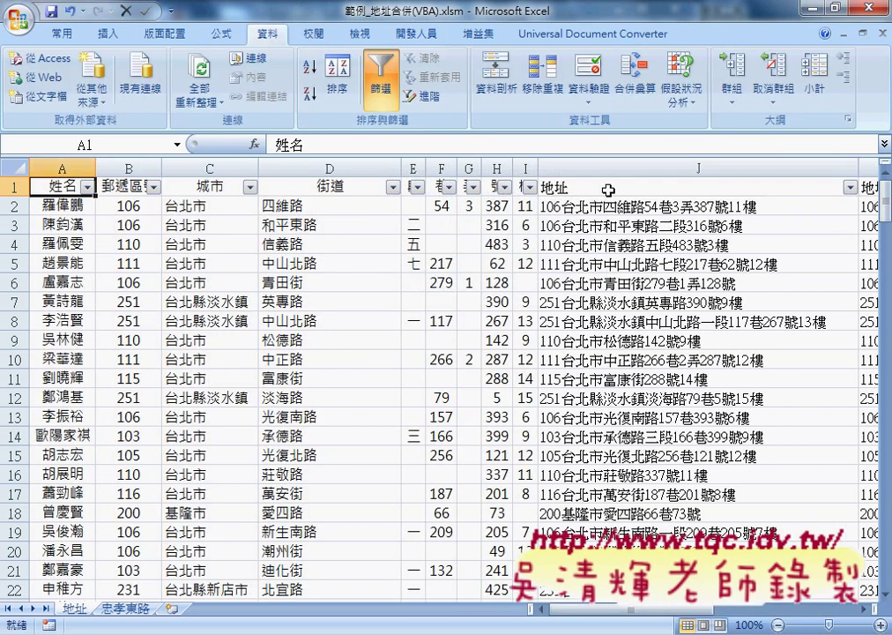
{"action": "left_click", "coordinate": [850, 187]}
{"action": "mouse_move", "coordinate": [714, 312]}
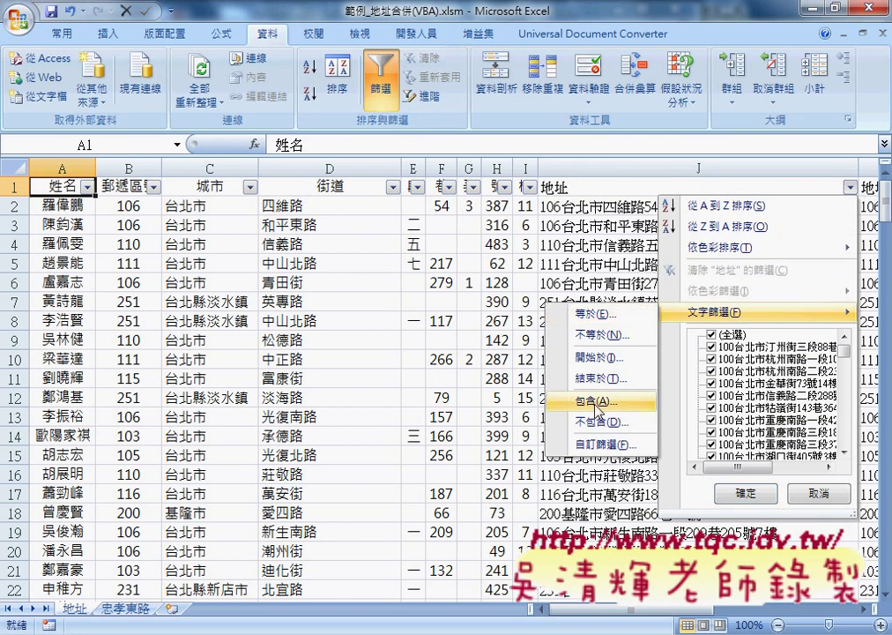
{"action": "left_click_drag", "start_coordinate": [612, 394], "coordinate": [610, 394]}
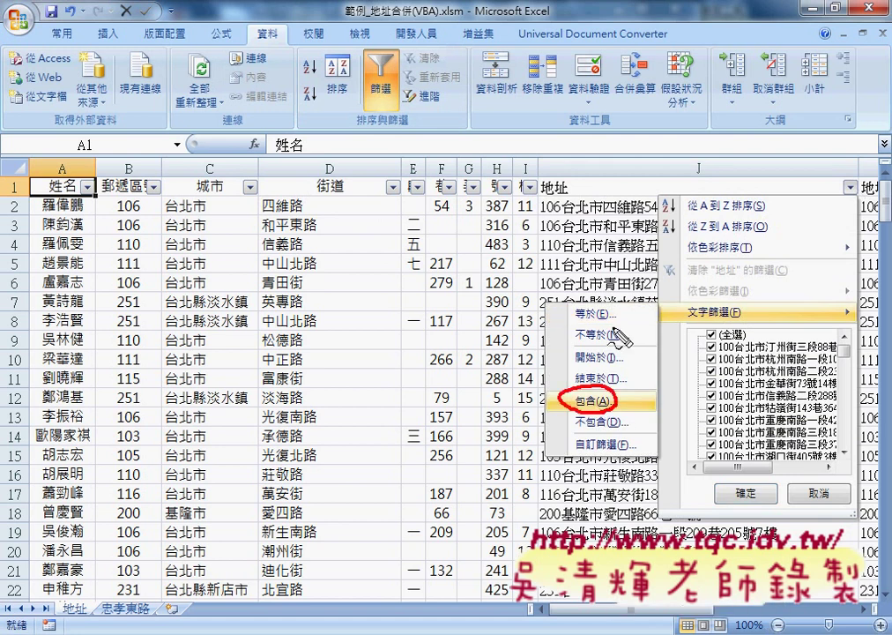
{"action": "mouse_move", "coordinate": [765, 303]}
{"action": "left_mouse_down"}
{"action": "mouse_move", "coordinate": [670, 300]}
{"action": "mouse_move", "coordinate": [599, 388]}
{"action": "left_mouse_up"}
{"action": "left_click_drag", "start_coordinate": [150, 599], "coordinate": [106, 603]}
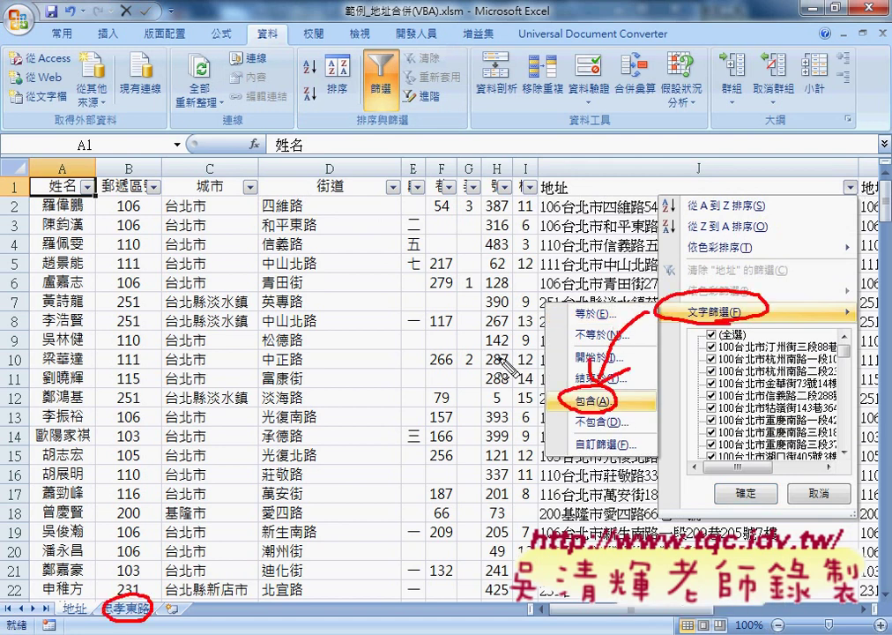
Step: Apply a 包含 text filter for 忠孝東路 to the 地址 column
{"action": "left_click", "coordinate": [609, 400]}
{"action": "right_click", "coordinate": [358, 275]}
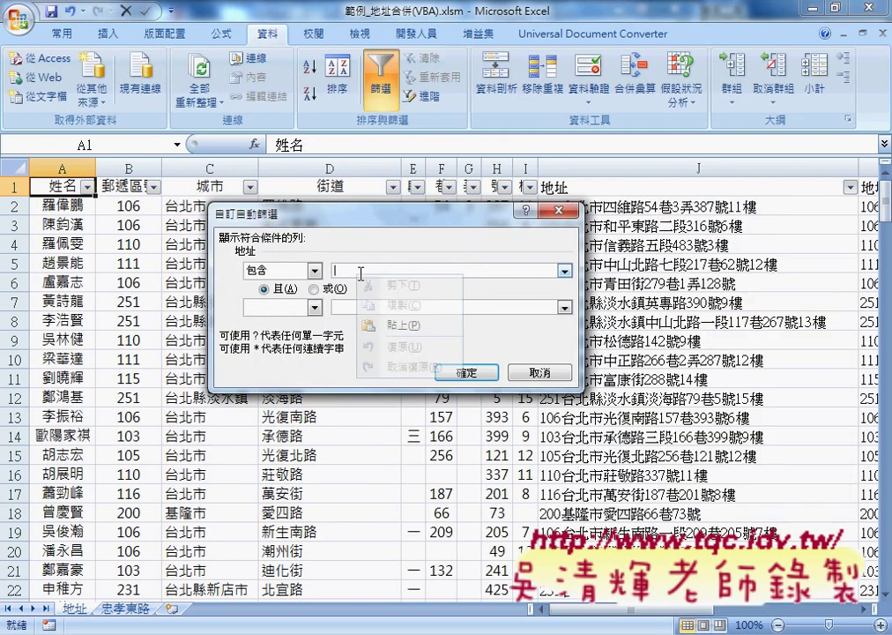
{"action": "left_click", "coordinate": [393, 325]}
{"action": "left_click", "coordinate": [466, 373]}
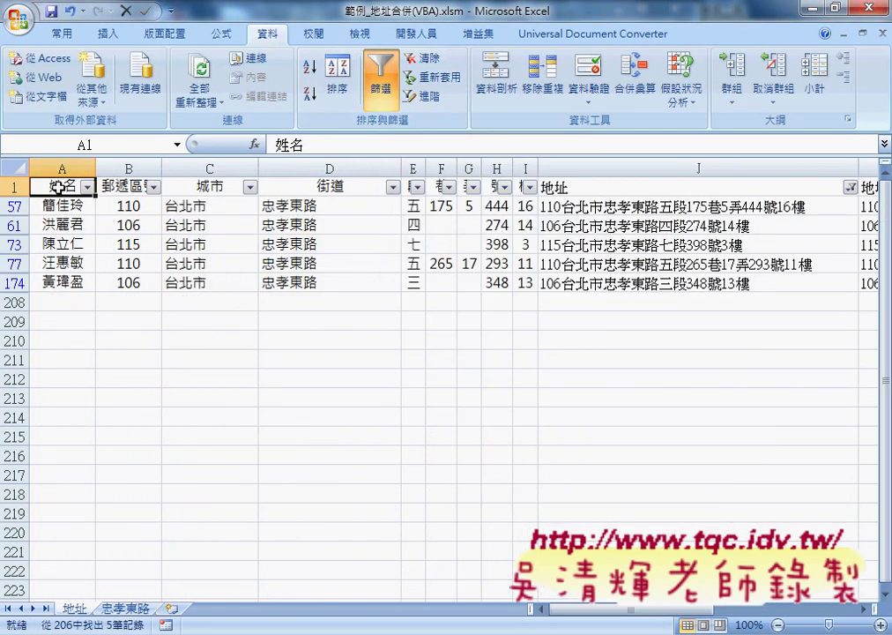
Step: Copy the filtered rows onto a new sheet and auto-fit their row heights
{"action": "key", "text": "ctrl+shift+End"}
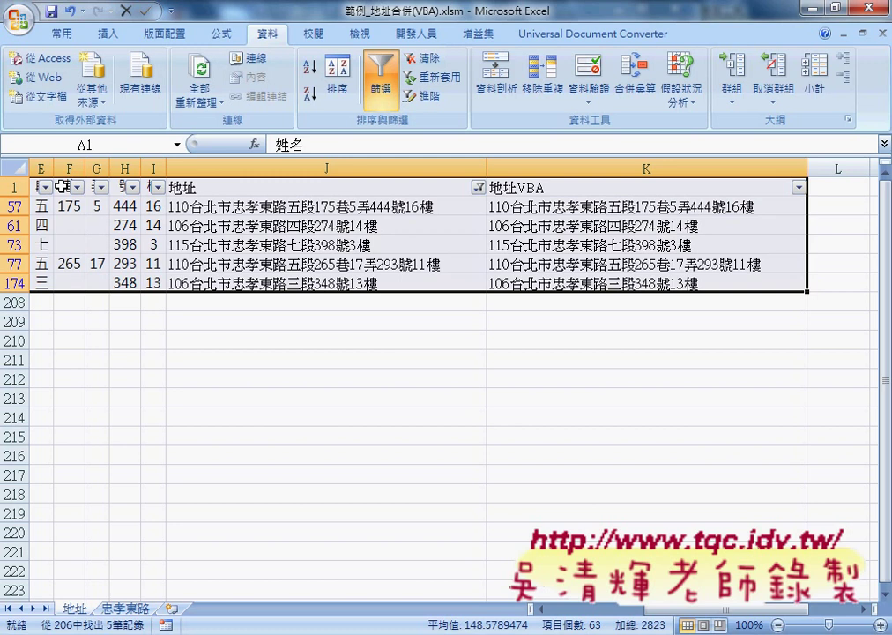
{"action": "key", "text": "ctrl+c"}
{"action": "left_click", "coordinate": [171, 608]}
{"action": "key", "text": "ctrl+v"}
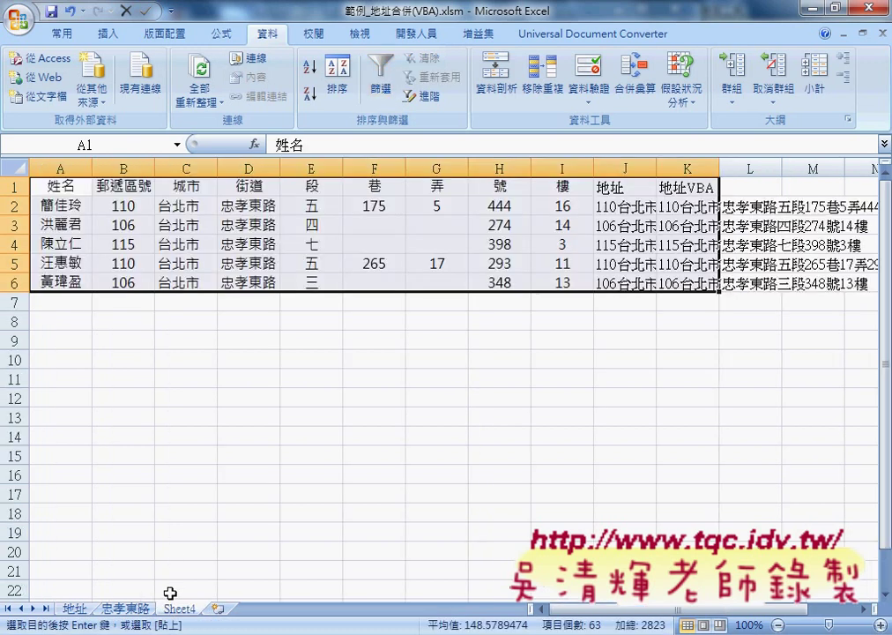
{"action": "scroll", "coordinate": [706, 117], "scroll_direction": "up", "scroll_amount": 4}
{"action": "left_click", "coordinate": [665, 91]}
{"action": "left_click", "coordinate": [714, 95]}
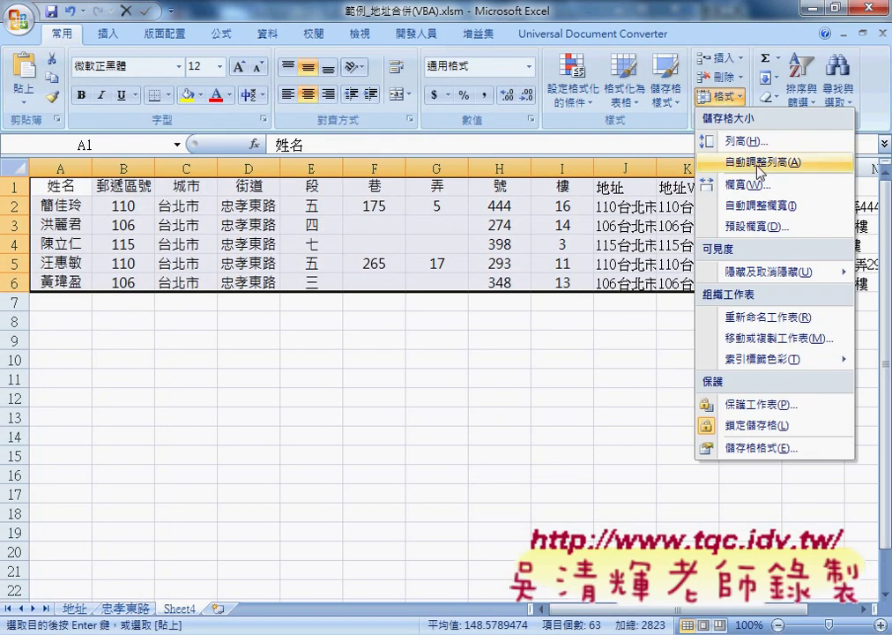
{"action": "left_click", "coordinate": [727, 162]}
Step: Delete the old 忠孝東路 sheet and rename Sheet4 to 忠孝東路
{"action": "right_click", "coordinate": [124, 608]}
{"action": "key", "text": "d"}
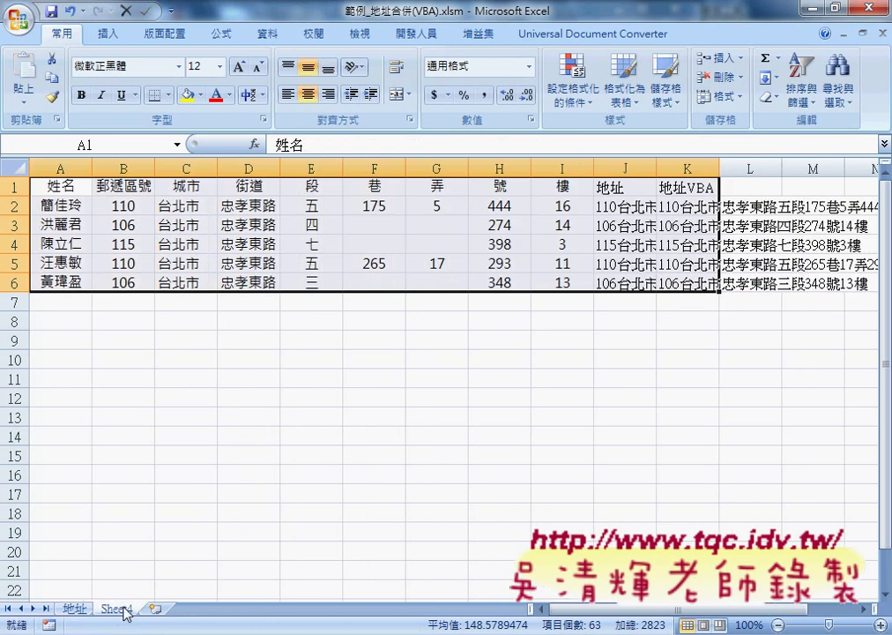
{"action": "double_click", "coordinate": [124, 609]}
{"action": "type", "text": "忠孝東路"}
{"action": "key", "text": "Return"}
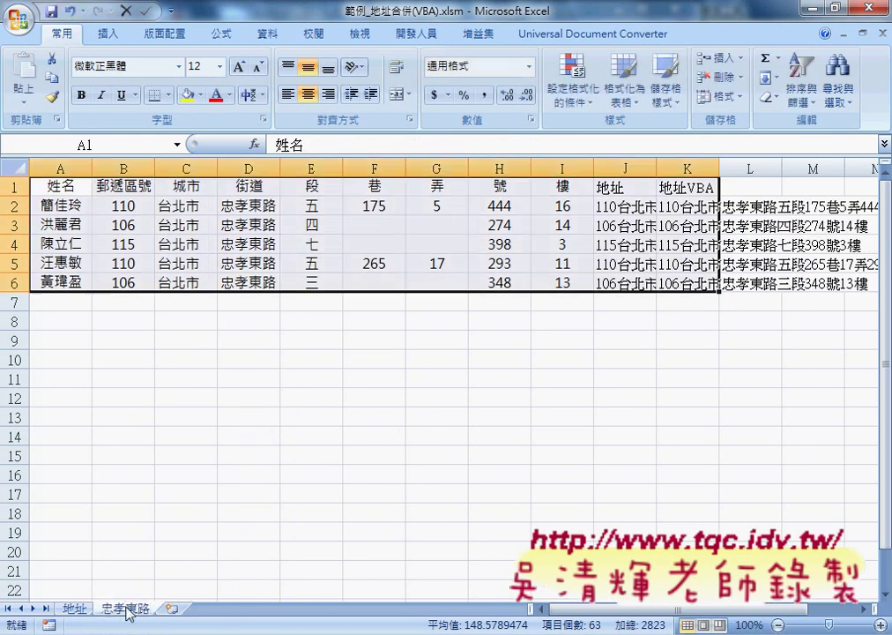
Step: Turn off the filter on the 地址 sheet, select K1, and switch to the browser
{"action": "left_click", "coordinate": [74, 608]}
{"action": "left_click", "coordinate": [275, 34]}
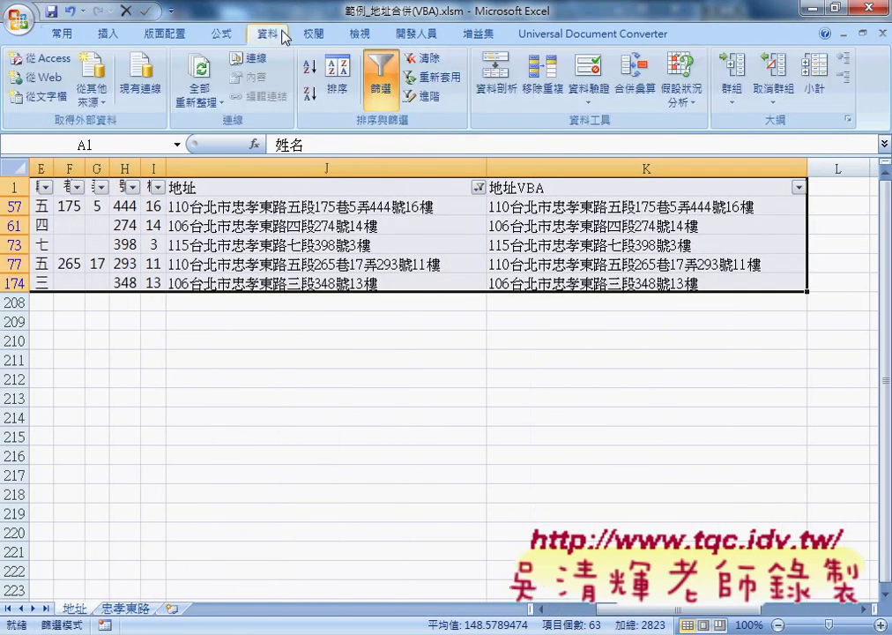
{"action": "left_click", "coordinate": [383, 76]}
{"action": "left_click", "coordinate": [716, 187]}
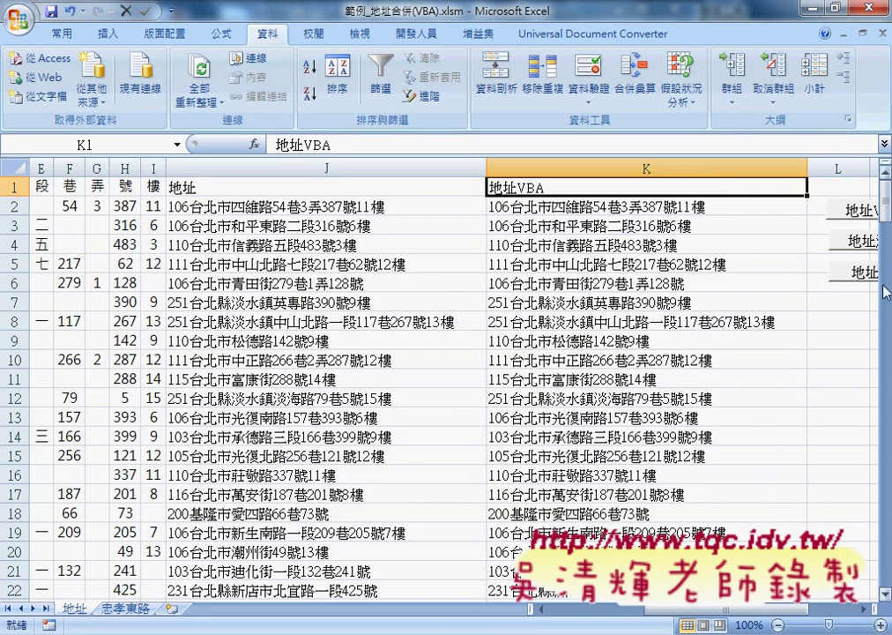
{"action": "left_click", "coordinate": [416, 33]}
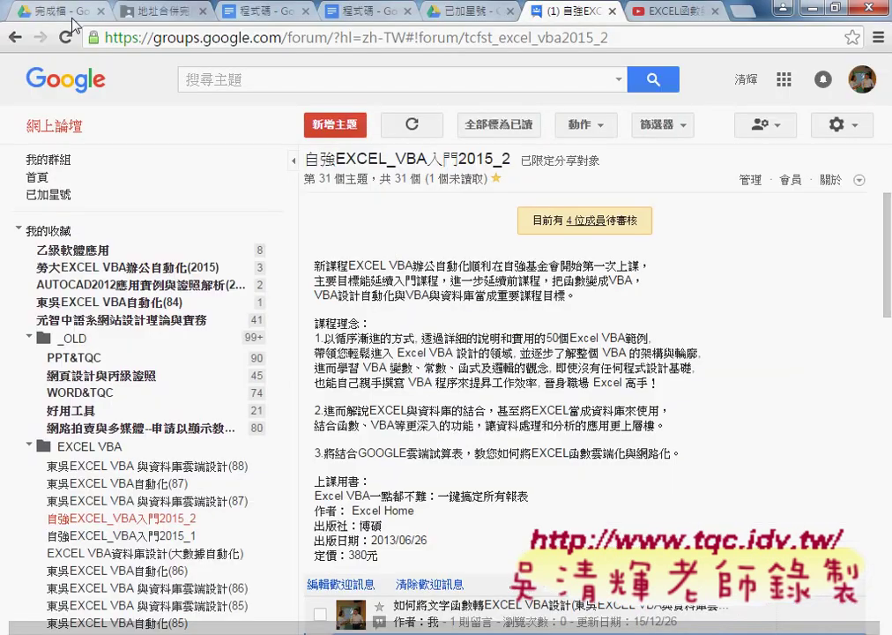
{"action": "key", "text": "alt+Tab"}
Step: Review the 程式碼 doc's macro, highlighting the A1 selection line and the keyword filter criterion
{"action": "left_click", "coordinate": [264, 11]}
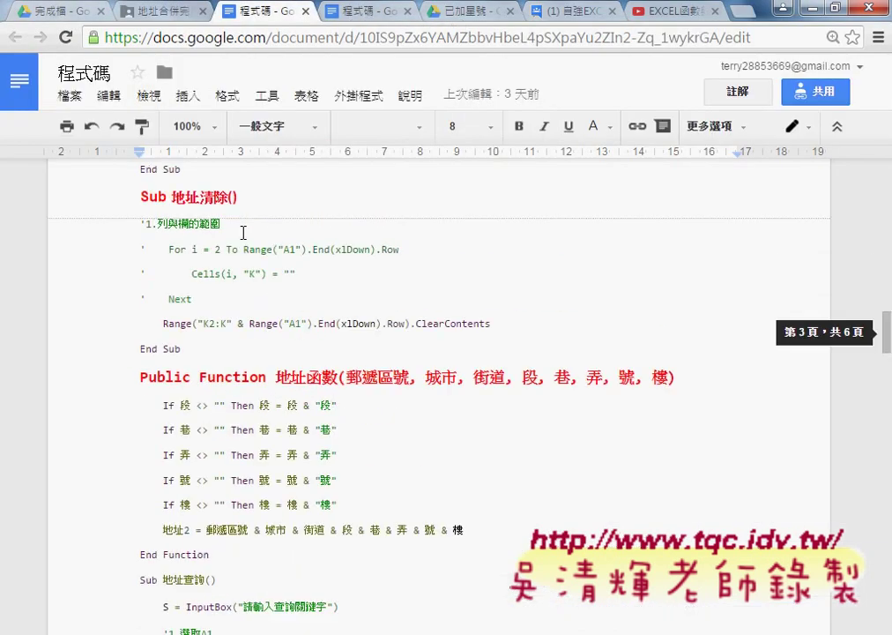
{"action": "scroll", "coordinate": [243, 233], "scroll_direction": "down", "scroll_amount": 4}
{"action": "scroll", "coordinate": [243, 212], "scroll_direction": "down", "scroll_amount": 1}
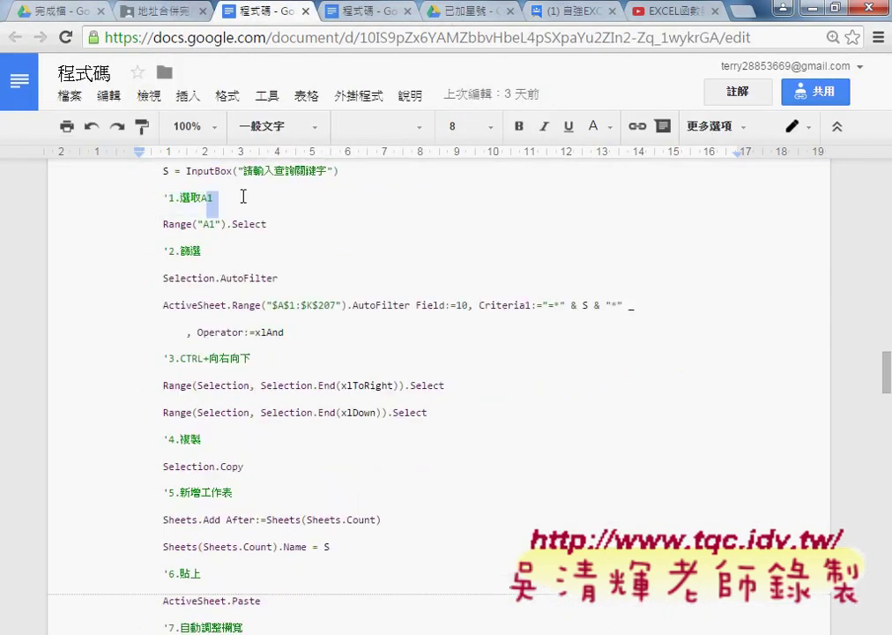
{"action": "left_click_drag", "start_coordinate": [203, 223], "coordinate": [204, 253]}
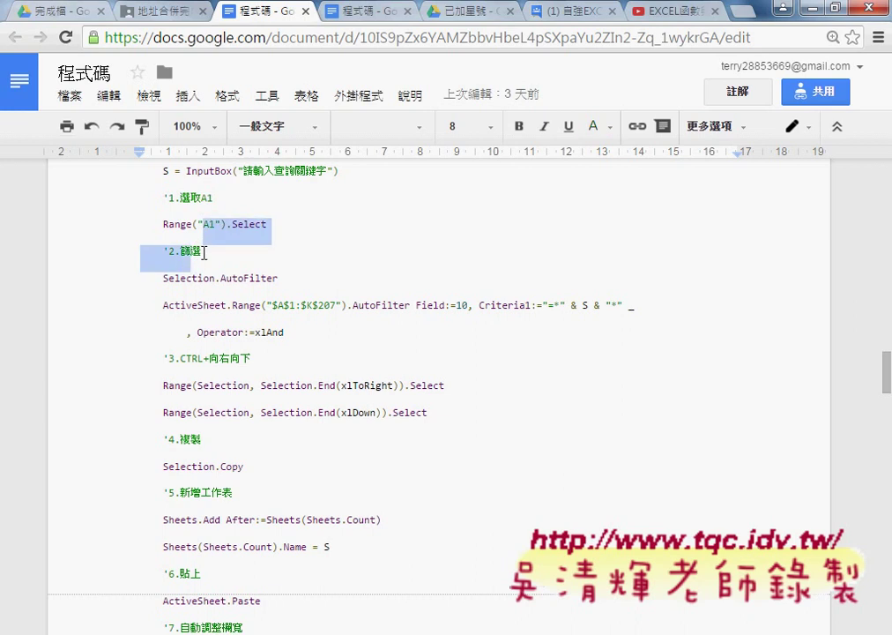
{"action": "left_click_drag", "start_coordinate": [559, 305], "coordinate": [610, 306]}
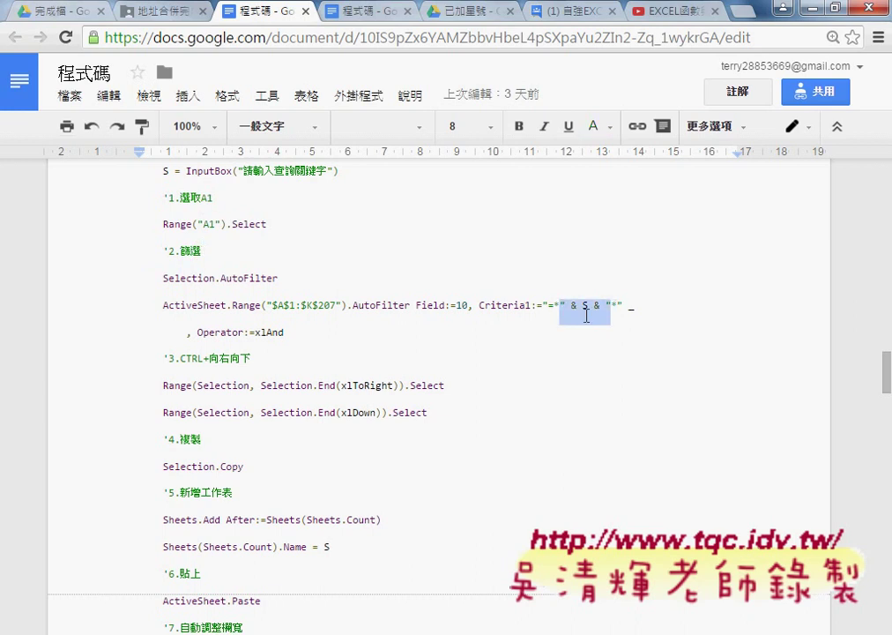
{"action": "scroll", "coordinate": [240, 365], "scroll_direction": "down", "scroll_amount": 2}
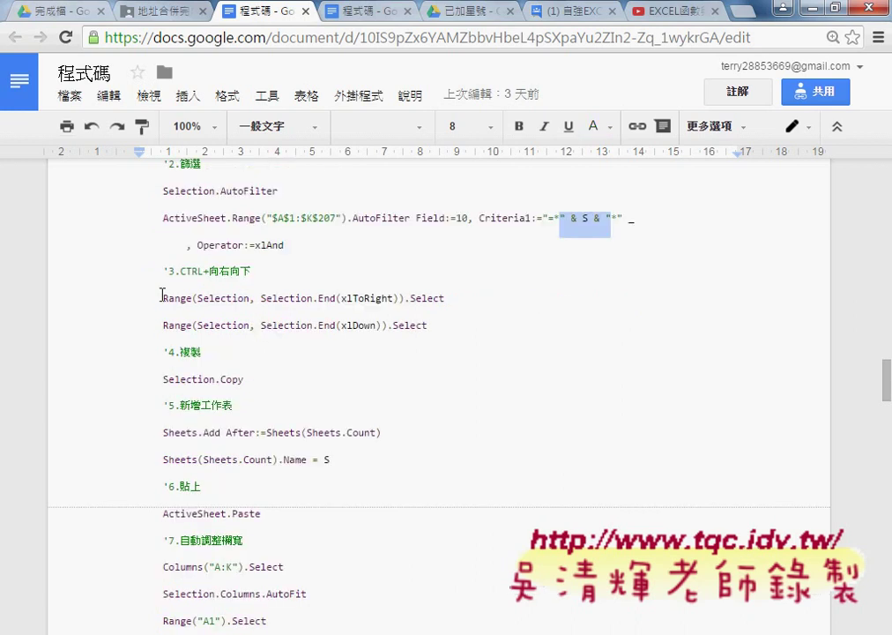
{"action": "left_click_drag", "start_coordinate": [318, 372], "coordinate": [330, 372]}
Step: Select the Sub 地址查詢 code block, then move to the second 程式碼 document
{"action": "scroll", "coordinate": [312, 373], "scroll_direction": "down", "scroll_amount": 1}
{"action": "scroll", "coordinate": [311, 374], "scroll_direction": "down", "scroll_amount": 1}
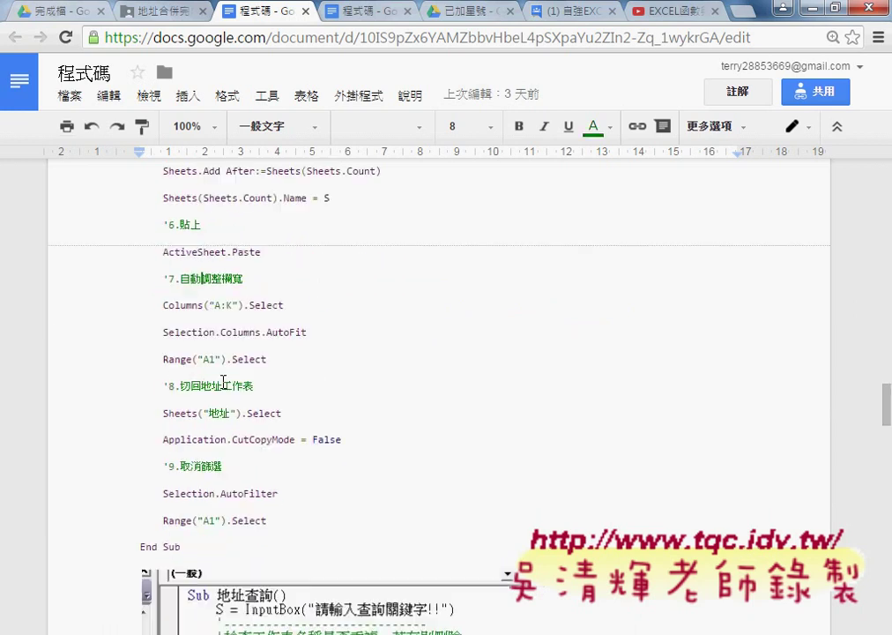
{"action": "scroll", "coordinate": [189, 545], "scroll_direction": "down", "scroll_amount": 2}
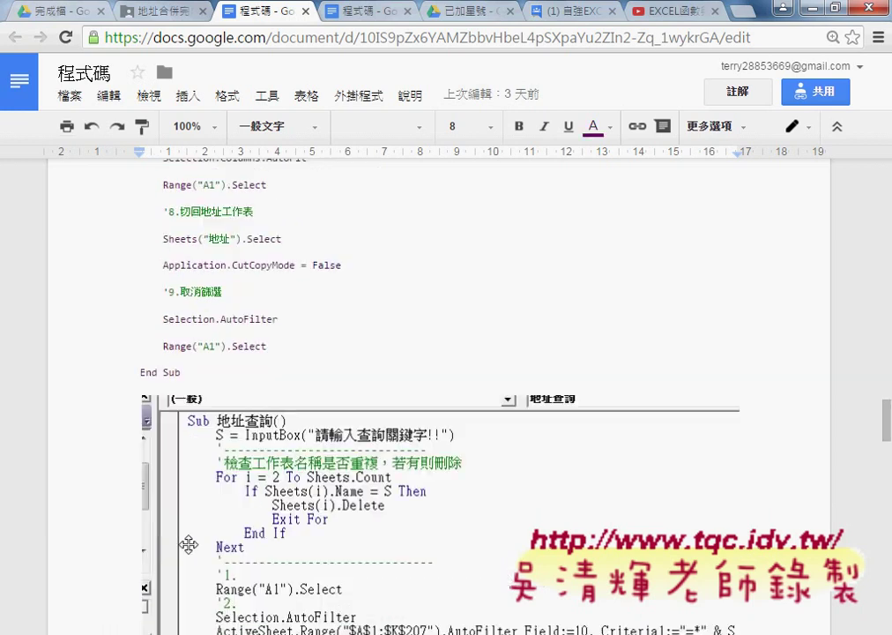
{"action": "scroll", "coordinate": [185, 483], "scroll_direction": "up", "scroll_amount": 10}
{"action": "left_click_drag", "start_coordinate": [159, 195], "coordinate": [155, 617]}
{"action": "left_click", "coordinate": [361, 15]}
Step: Make the Sub 地址查詢() heading line bold red
{"action": "scroll", "coordinate": [185, 381], "scroll_direction": "down", "scroll_amount": 4}
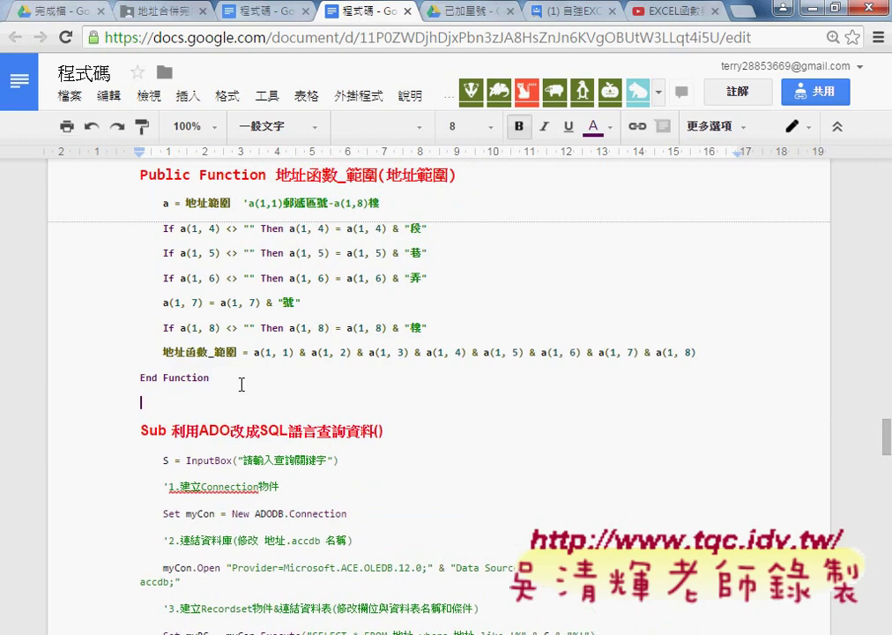
{"action": "scroll", "coordinate": [245, 364], "scroll_direction": "down", "scroll_amount": 6}
{"action": "scroll", "coordinate": [245, 364], "scroll_direction": "up", "scroll_amount": 5}
{"action": "scroll", "coordinate": [245, 364], "scroll_direction": "up", "scroll_amount": 1}
{"action": "left_click_drag", "start_coordinate": [253, 259], "coordinate": [142, 258]}
{"action": "left_click", "coordinate": [396, 269]}
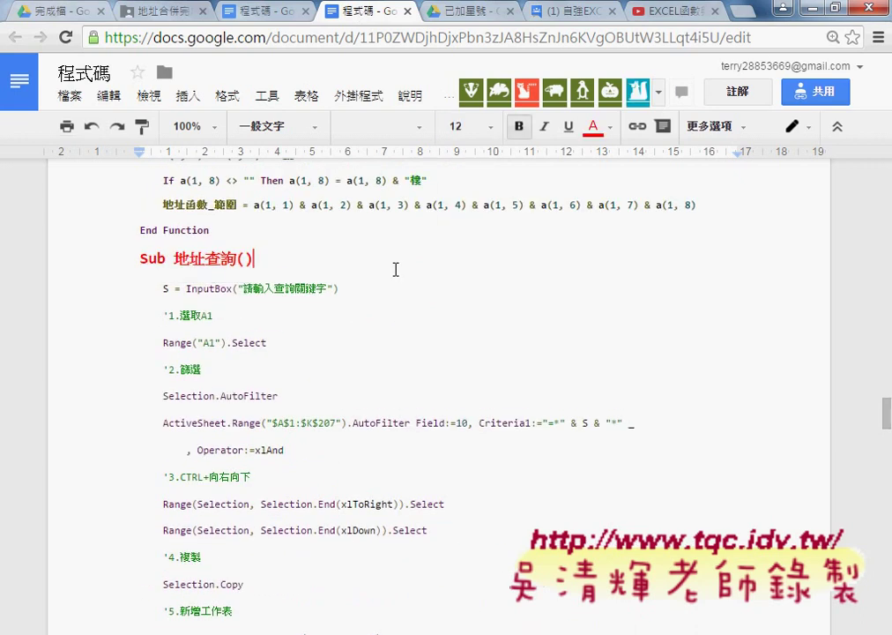
Step: Review the pasted macro code and select the name 地址查詢 before returning to Excel
{"action": "scroll", "coordinate": [401, 282], "scroll_direction": "down", "scroll_amount": 2}
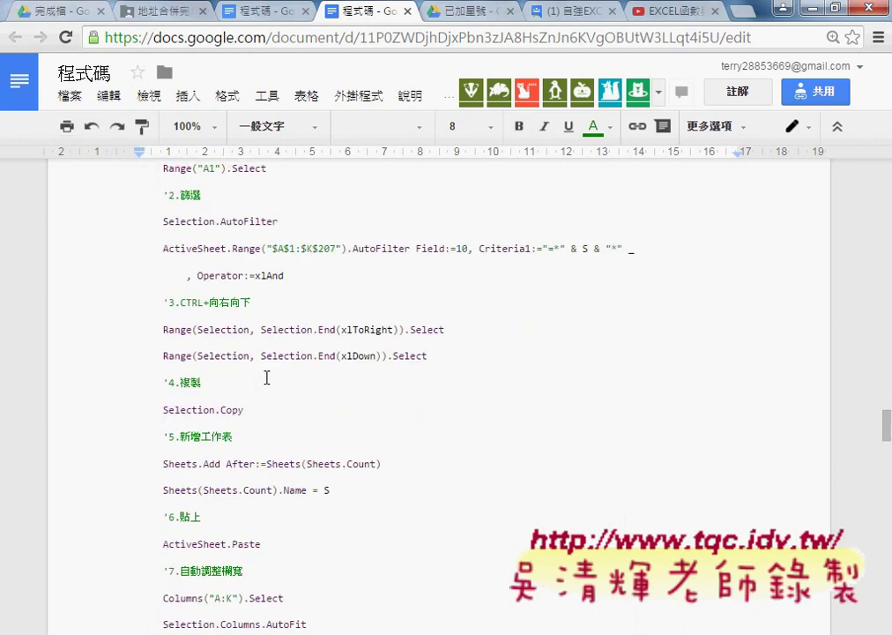
{"action": "scroll", "coordinate": [265, 375], "scroll_direction": "down", "scroll_amount": 2}
{"action": "left_click", "coordinate": [213, 342]}
{"action": "scroll", "coordinate": [257, 397], "scroll_direction": "down", "scroll_amount": 2}
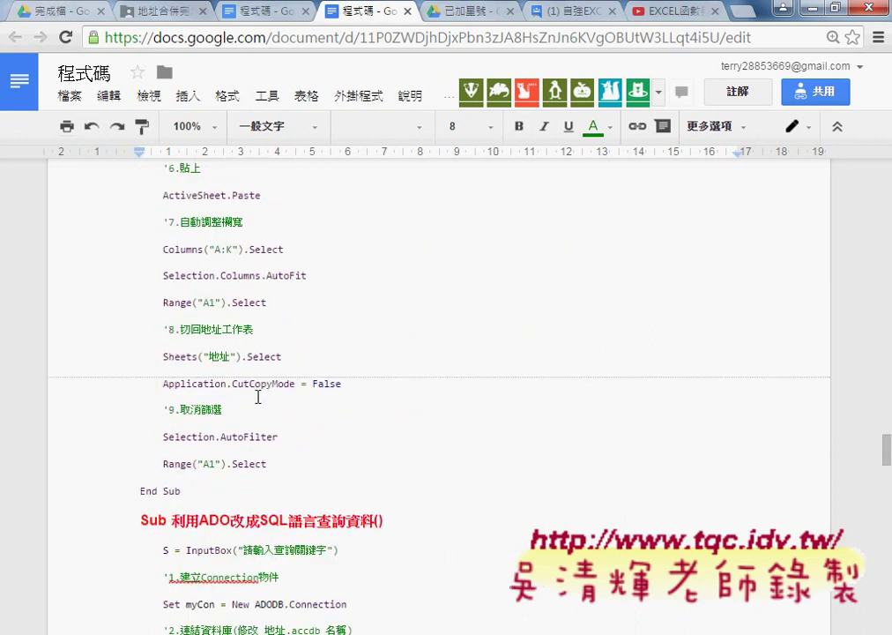
{"action": "scroll", "coordinate": [247, 338], "scroll_direction": "up", "scroll_amount": 2}
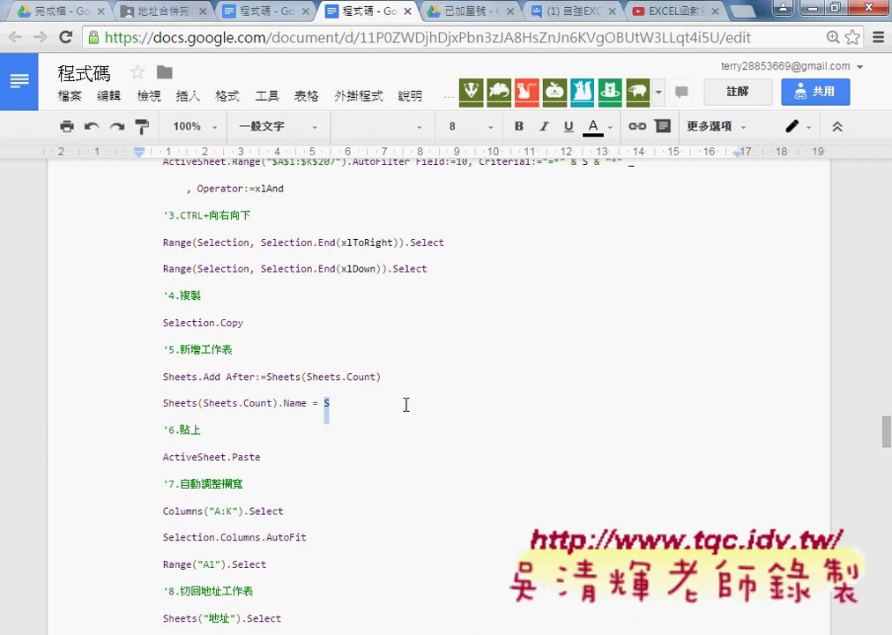
{"action": "scroll", "coordinate": [407, 405], "scroll_direction": "up", "scroll_amount": 3}
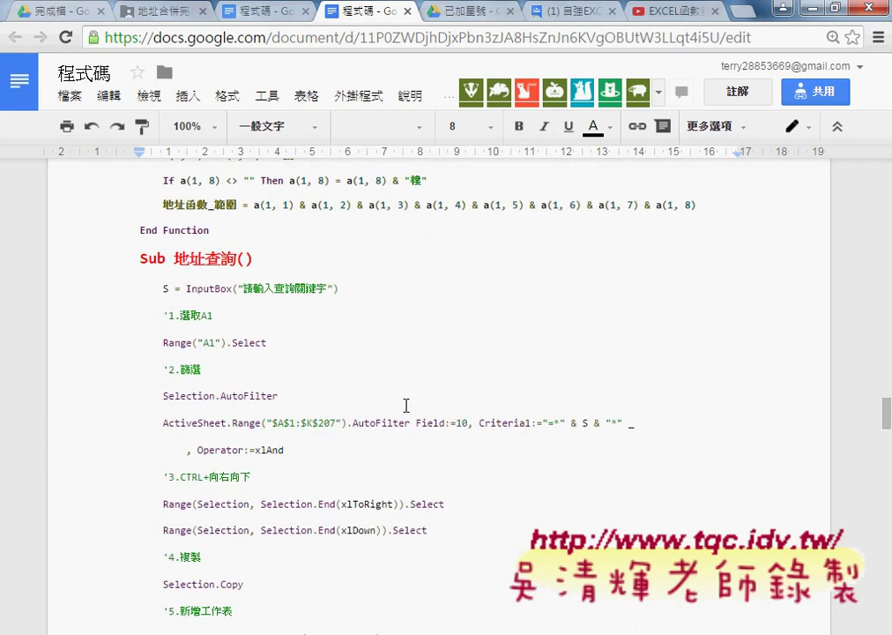
{"action": "scroll", "coordinate": [407, 405], "scroll_direction": "down", "scroll_amount": 1}
{"action": "double_click", "coordinate": [204, 169]}
{"action": "key", "text": "alt+Tab"}
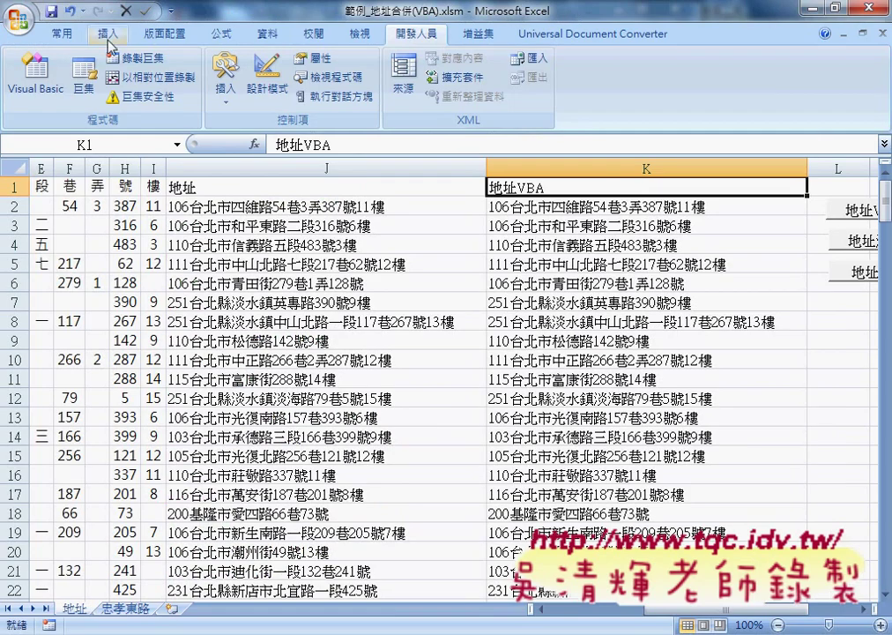
Step: Start recording a macro and filter the 地址 column J to addresses containing 仁愛路
{"action": "key", "text": "alt+l+r"}
{"action": "key", "text": "Return"}
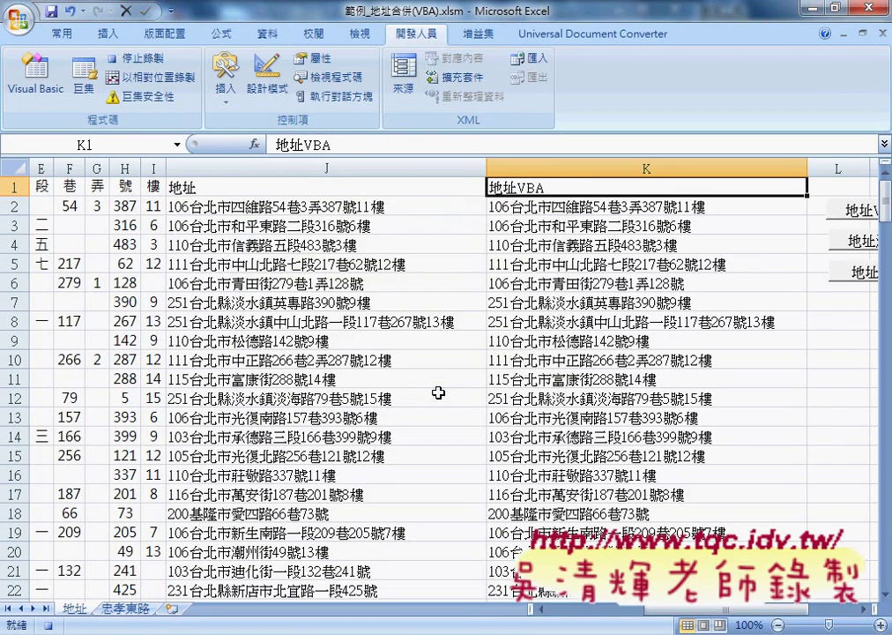
{"action": "left_click", "coordinate": [351, 189]}
{"action": "left_click", "coordinate": [267, 34]}
{"action": "left_click", "coordinate": [381, 81]}
{"action": "left_click", "coordinate": [850, 187]}
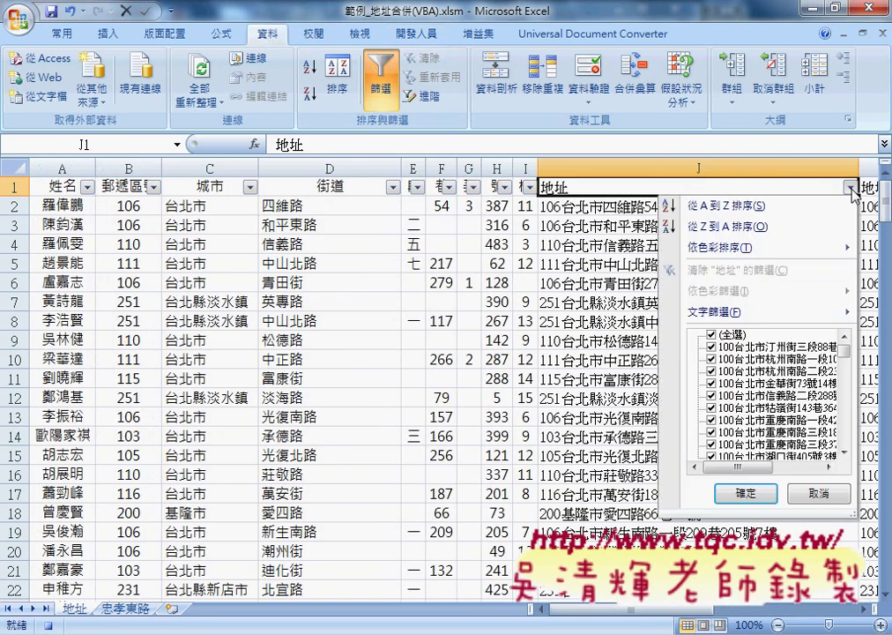
{"action": "mouse_move", "coordinate": [714, 312]}
{"action": "left_click", "coordinate": [610, 407]}
{"action": "mouse_move", "coordinate": [185, 631]}
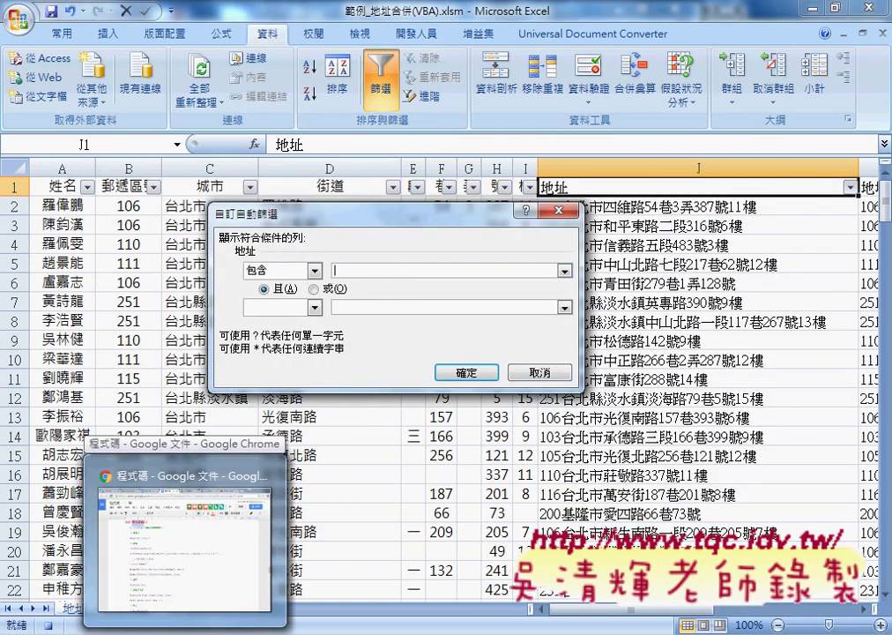
{"action": "type", "text": "仁愛路"}
{"action": "left_click", "coordinate": [466, 372]}
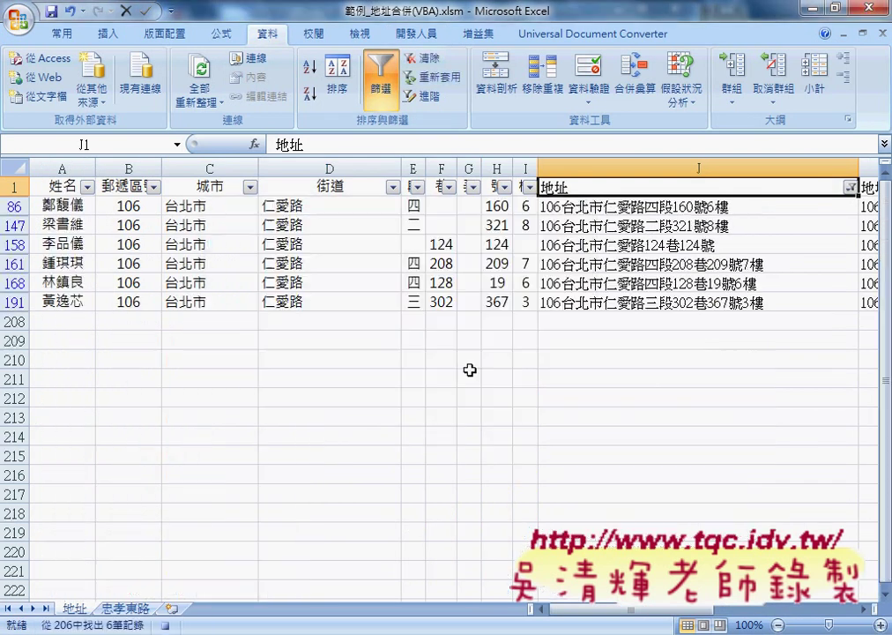
Step: Copy the filtered rows to a new sheet named 仁愛路 and autofit its column widths
{"action": "left_click", "coordinate": [60, 187]}
{"action": "key", "text": "ctrl+shift+End"}
{"action": "key", "text": "ctrl+c"}
{"action": "left_click", "coordinate": [171, 608]}
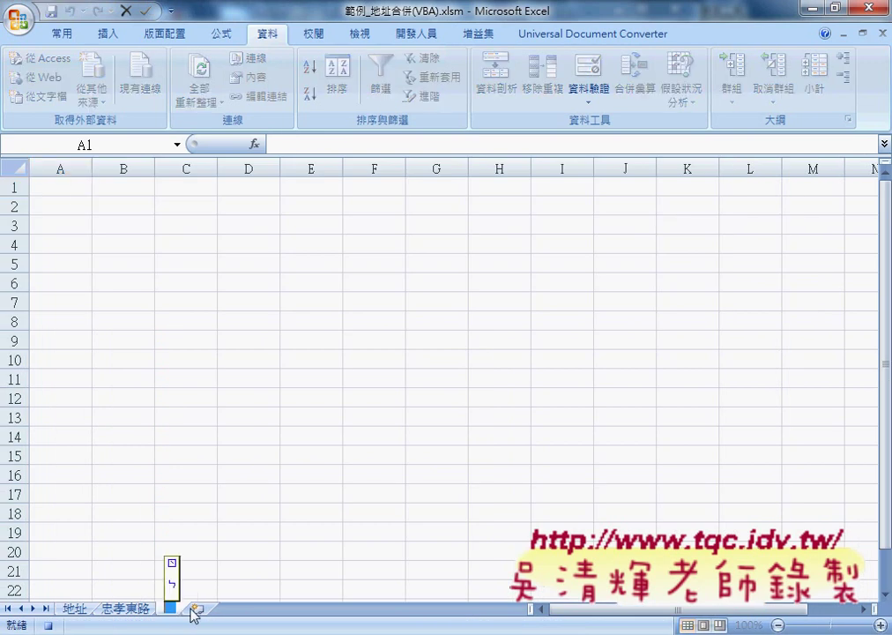
{"action": "type", "text": "仁愛路"}
{"action": "left_click", "coordinate": [70, 186]}
{"action": "key", "text": "ctrl+v"}
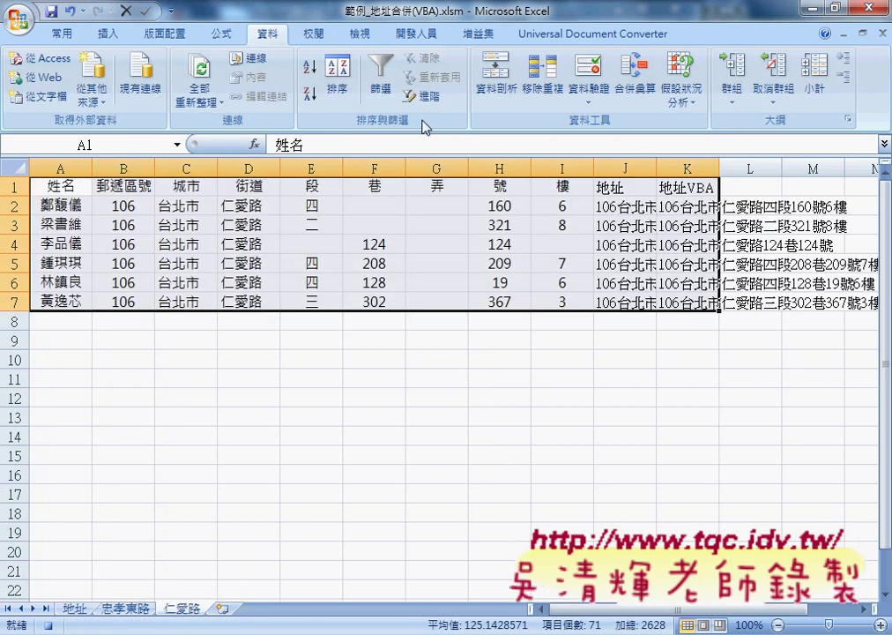
{"action": "left_click", "coordinate": [61, 33]}
{"action": "left_click", "coordinate": [718, 95]}
{"action": "left_click", "coordinate": [772, 210]}
Step: Return to the 地址 sheet, turn off the filter, and select J1
{"action": "left_click", "coordinate": [74, 608]}
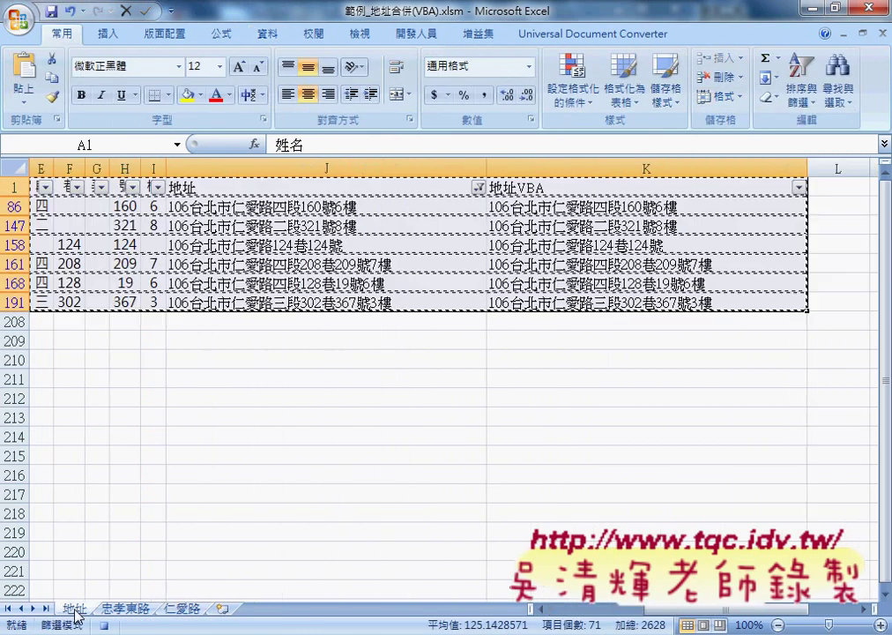
{"action": "left_click", "coordinate": [267, 33]}
{"action": "left_click", "coordinate": [381, 77]}
{"action": "left_click", "coordinate": [296, 189]}
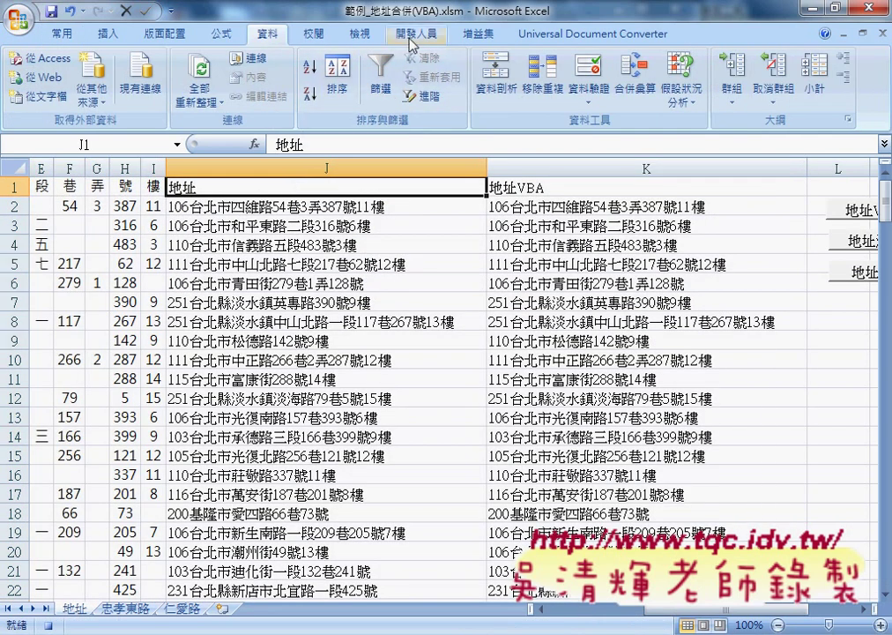
Step: Stop recording, open Macro1 in the VBA editor, and delete its header comment lines
{"action": "left_click", "coordinate": [415, 34]}
{"action": "left_click", "coordinate": [139, 58]}
{"action": "left_click", "coordinate": [88, 72]}
{"action": "left_click", "coordinate": [527, 251]}
{"action": "left_click_drag", "start_coordinate": [131, 204], "coordinate": [137, 259]}
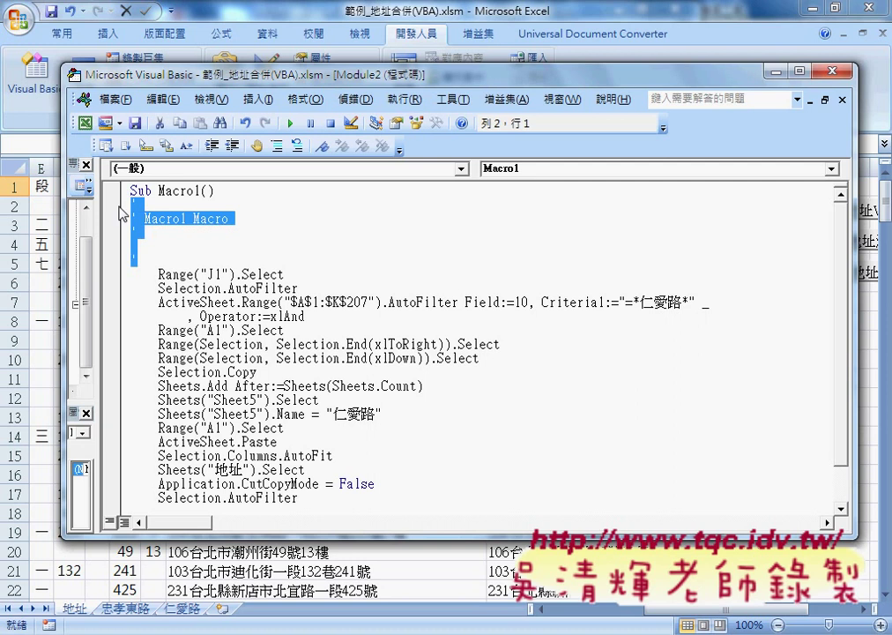
{"action": "key", "text": "Delete"}
{"action": "double_click", "coordinate": [187, 190]}
Step: Insert step comments '1. through '4. above Macro1's first four steps
{"action": "left_click", "coordinate": [158, 204]}
{"action": "type", "text": "'1."}
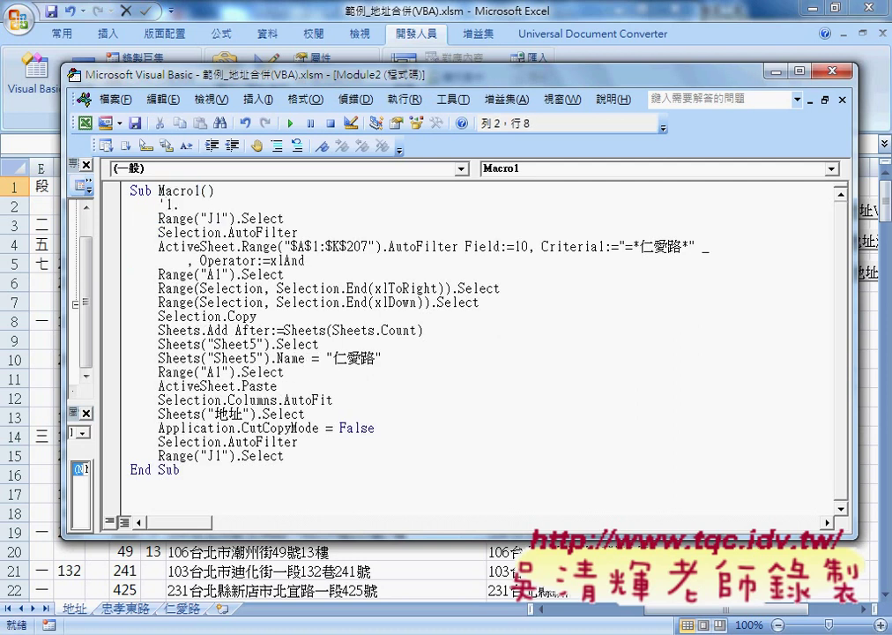
{"action": "key", "text": "Down"}
{"action": "key", "text": "End"}
{"action": "key", "text": "Return"}
{"action": "type", "text": "'2."}
{"action": "key", "text": "Down"}
{"action": "key", "text": "End"}
{"action": "key", "text": "Return"}
{"action": "key", "text": "BackSpace"}
{"action": "key", "text": "BackSpace"}
{"action": "key", "text": "BackSpace"}
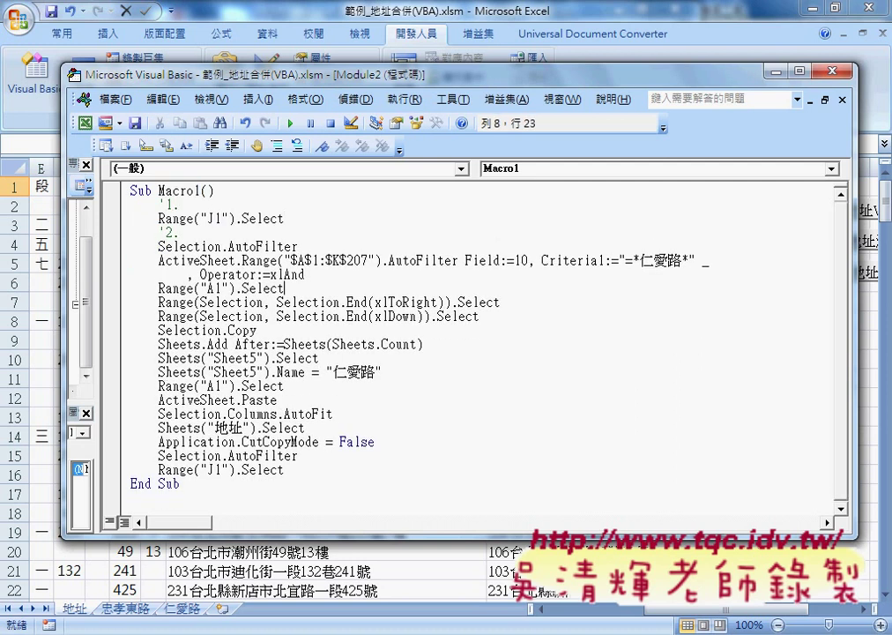
{"action": "key", "text": "Down"}
{"action": "key", "text": "Down"}
{"action": "key", "text": "End"}
{"action": "key", "text": "Return"}
{"action": "type", "text": "'3."}
{"action": "key", "text": "Down"}
{"action": "key", "text": "Down"}
Step: Add step comments '5. through '9. for the new-sheet, copy, paste, autofit and final steps
{"action": "key", "text": "Down"}
{"action": "key", "text": "End"}
{"action": "key", "text": "Return"}
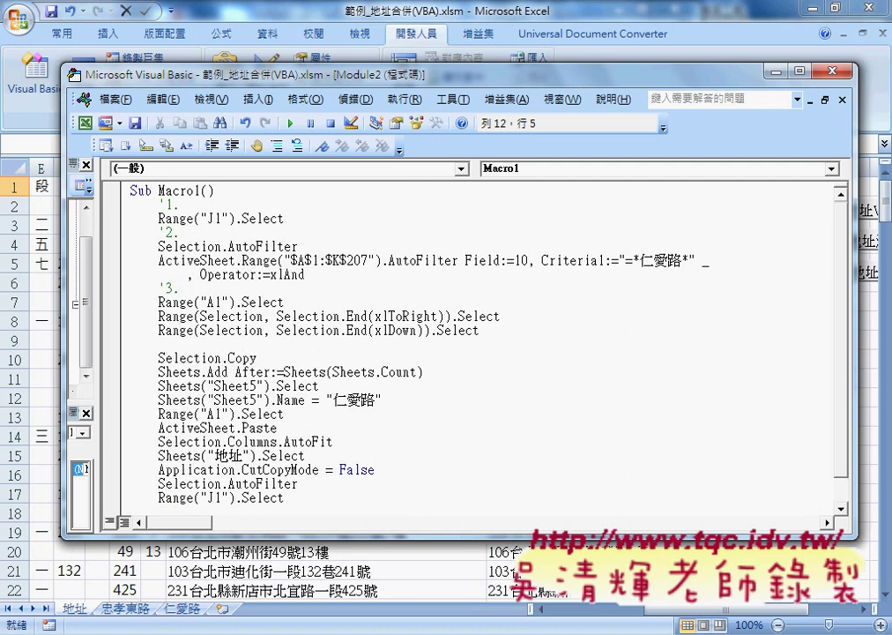
{"action": "type", "text": "'4."}
{"action": "key", "text": "Down"}
{"action": "key", "text": "End"}
{"action": "key", "text": "Return"}
{"action": "type", "text": "'5."}
{"action": "key", "text": "Down"}
{"action": "key", "text": "Down"}
{"action": "key", "text": "Down"}
{"action": "key", "text": "End"}
{"action": "key", "text": "Return"}
{"action": "type", "text": "'6."}
{"action": "key", "text": "Down"}
{"action": "key", "text": "Down"}
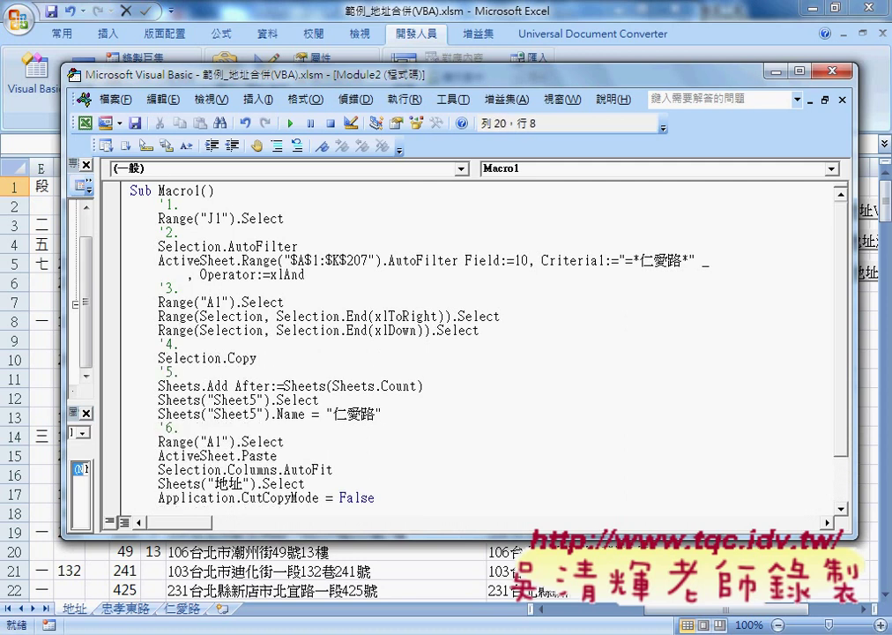
{"action": "key", "text": "End"}
{"action": "key", "text": "Return"}
{"action": "type", "text": "'7."}
{"action": "key", "text": "Down"}
{"action": "scroll", "coordinate": [476, 343], "scroll_direction": "down", "scroll_amount": 2}
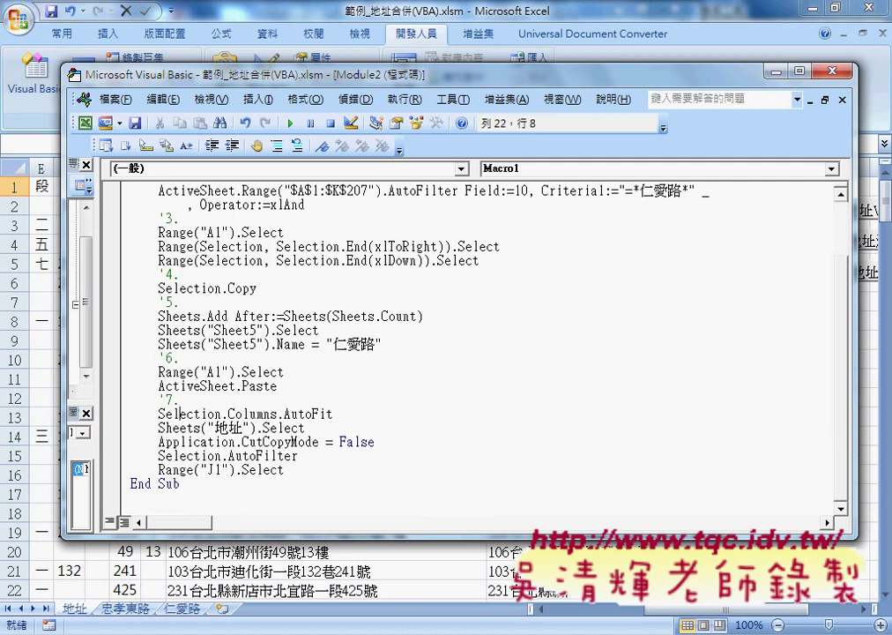
{"action": "key", "text": "End"}
{"action": "key", "text": "Return"}
{"action": "type", "text": "'8."}
{"action": "key", "text": "Down"}
{"action": "key", "text": "Down"}
{"action": "key", "text": "End"}
{"action": "key", "text": "Return"}
{"action": "type", "text": "'9."}
Step: Enlarge the code window so the whole Macro1 is visible
{"action": "scroll", "coordinate": [435, 60], "scroll_direction": "up", "scroll_amount": 1}
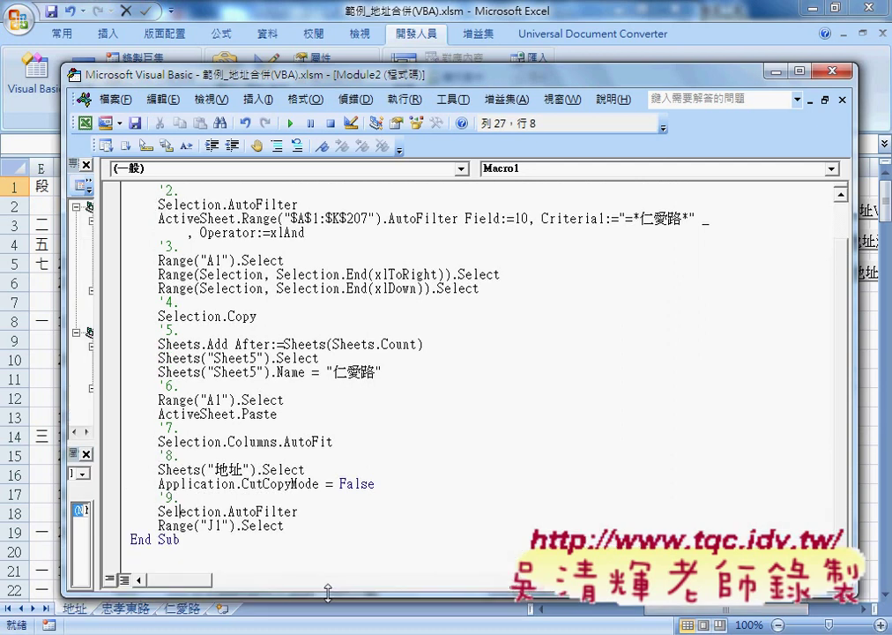
{"action": "scroll", "coordinate": [435, 60], "scroll_direction": "up", "scroll_amount": 2}
{"action": "left_click_drag", "start_coordinate": [436, 60], "coordinate": [441, 41]}
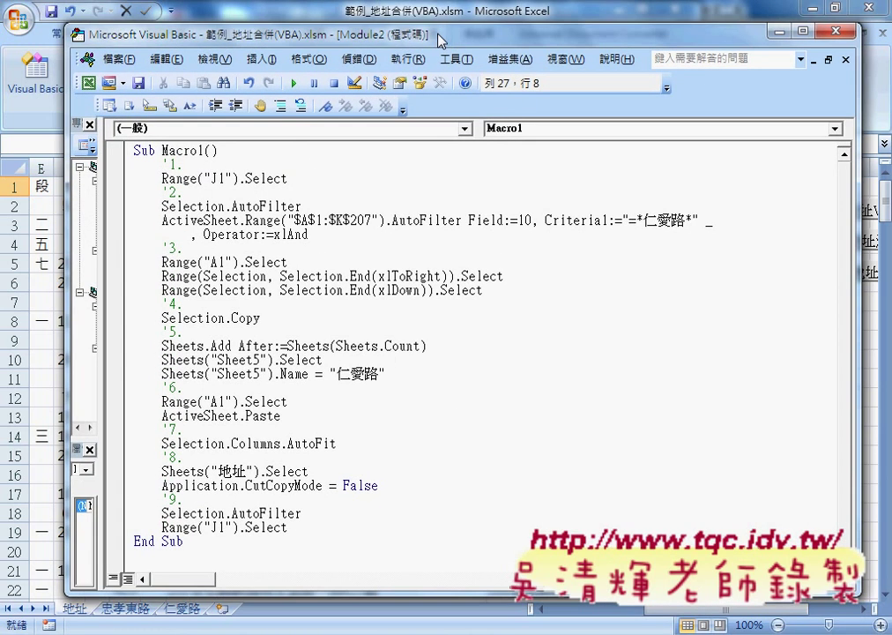
Step: Add the line S = InputBox("請輸入關鍵字!!") right under Sub Macro1()
{"action": "key", "text": "ctrl+Home"}
{"action": "key", "text": "End"}
{"action": "key", "text": "Return"}
{"action": "key", "text": "Tab"}
{"action": "type", "text": "S="}
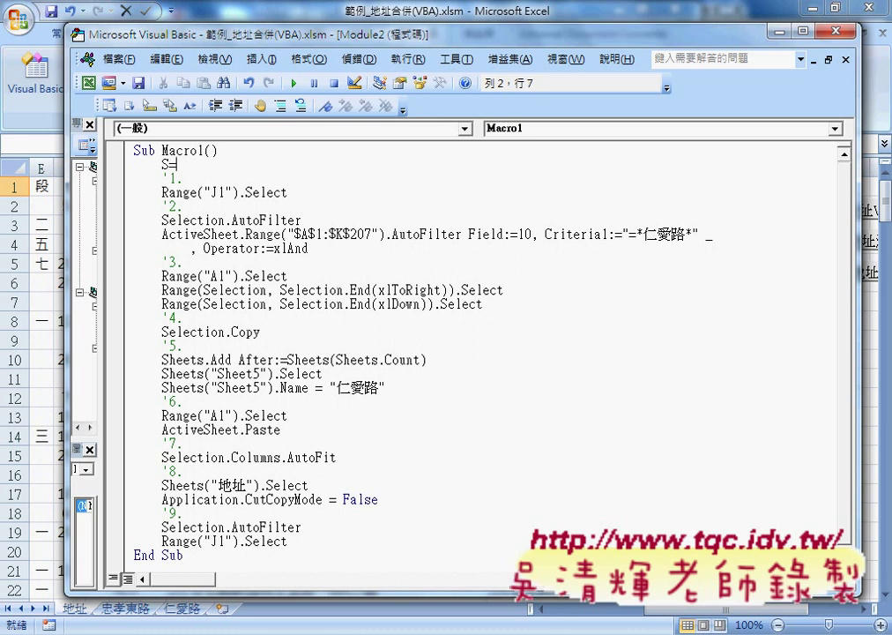
{"action": "type", "text": "inputbox(\"\")"}
{"action": "key", "text": "Left"}
{"action": "key", "text": "Left"}
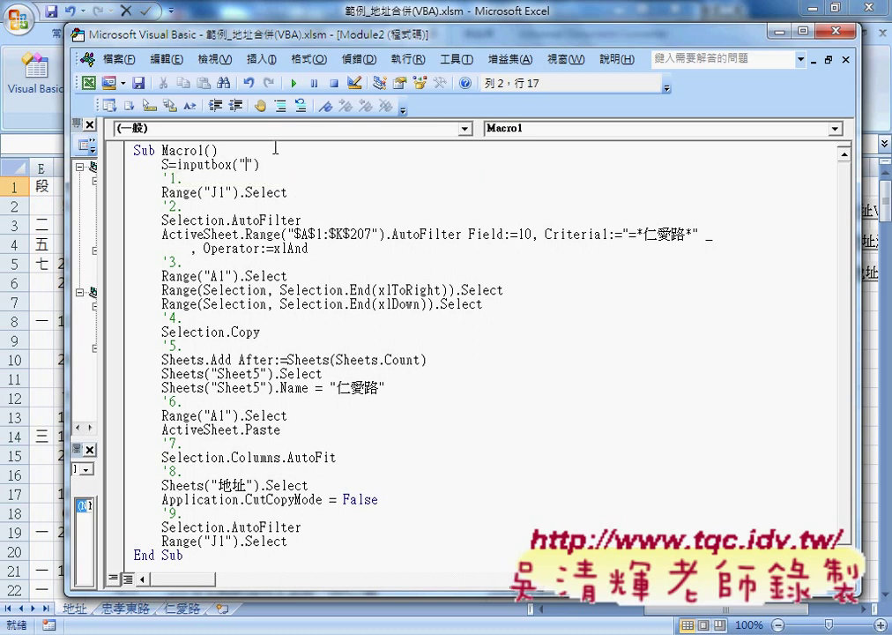
{"action": "type", "text": "請輸入關鍵字!!"}
{"action": "left_click", "coordinate": [247, 234]}
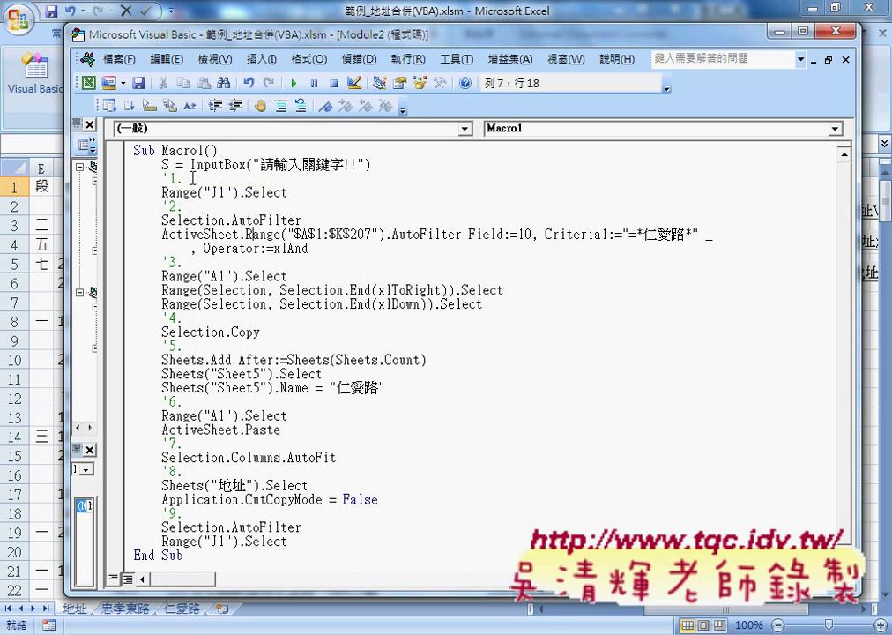
Step: Replace 仁愛路 in the Criteria1 filter with "&S&" so it uses the entered keyword
{"action": "left_click_drag", "start_coordinate": [642, 235], "coordinate": [683, 234]}
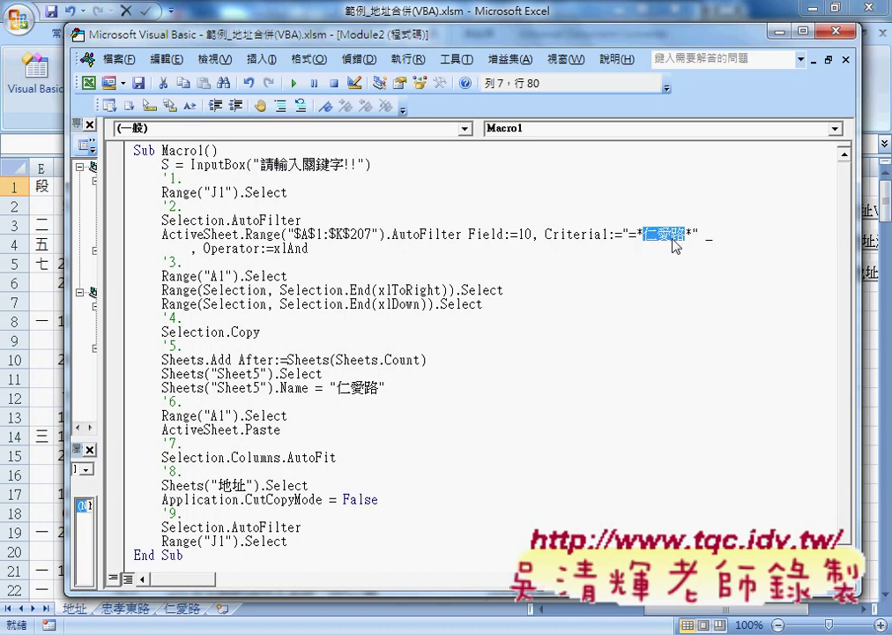
{"action": "type", "text": "\"&S&\""}
{"action": "left_click", "coordinate": [699, 234]}
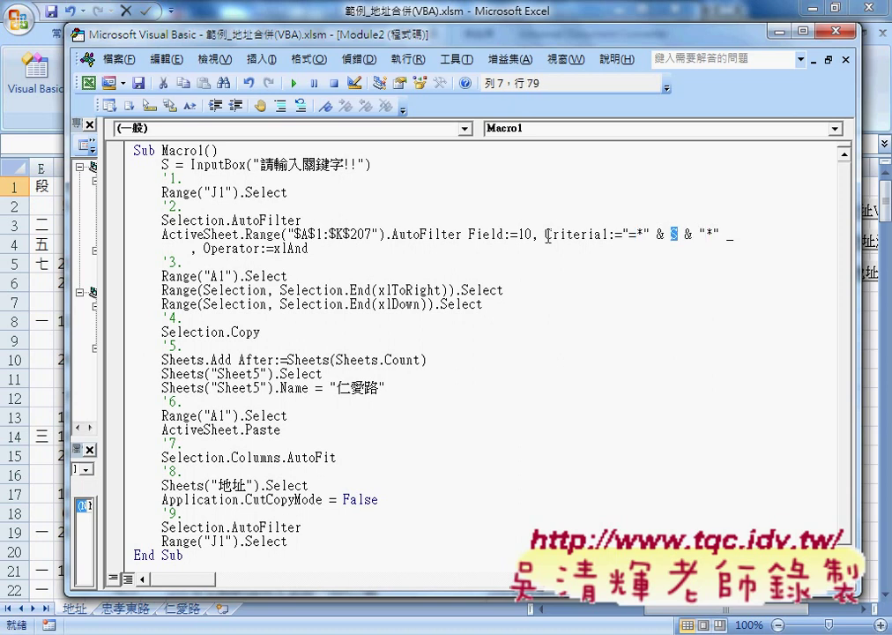
Step: Walk through the AutoFilter arguments (Field 10, xlAnd, Criteria1), xlToRight, and the Sheets.Add line
{"action": "left_click_drag", "start_coordinate": [545, 235], "coordinate": [606, 235]}
{"action": "double_click", "coordinate": [487, 235]}
{"action": "double_click", "coordinate": [525, 235]}
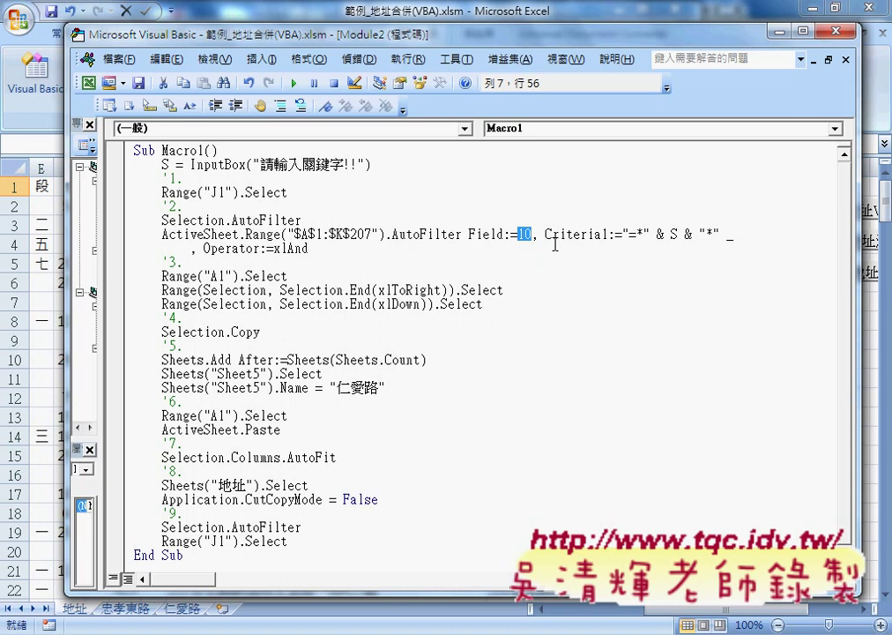
{"action": "scroll", "coordinate": [555, 243], "scroll_direction": "down", "scroll_amount": 1}
{"action": "double_click", "coordinate": [234, 235]}
{"action": "double_click", "coordinate": [296, 234]}
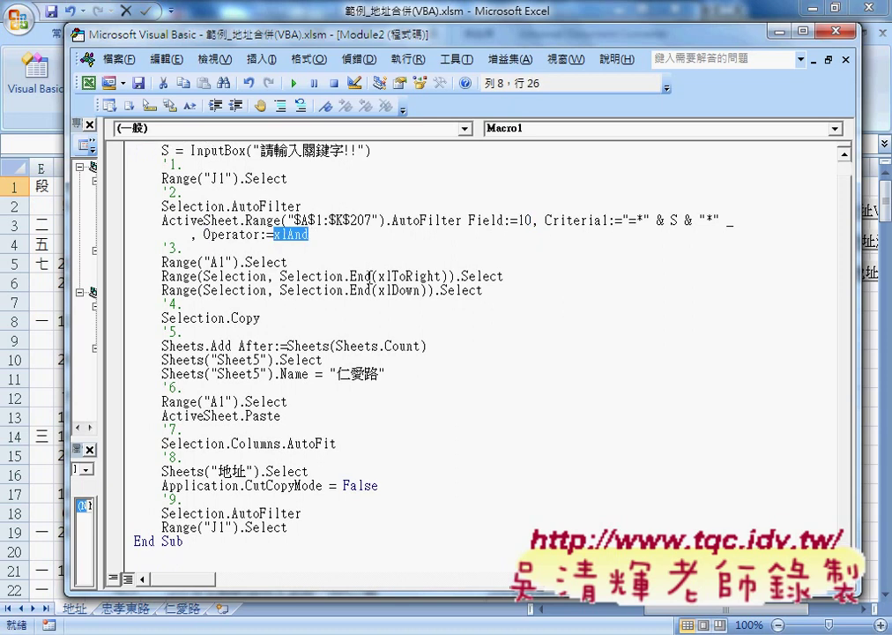
{"action": "double_click", "coordinate": [405, 276]}
{"action": "left_click_drag", "start_coordinate": [427, 345], "coordinate": [161, 346]}
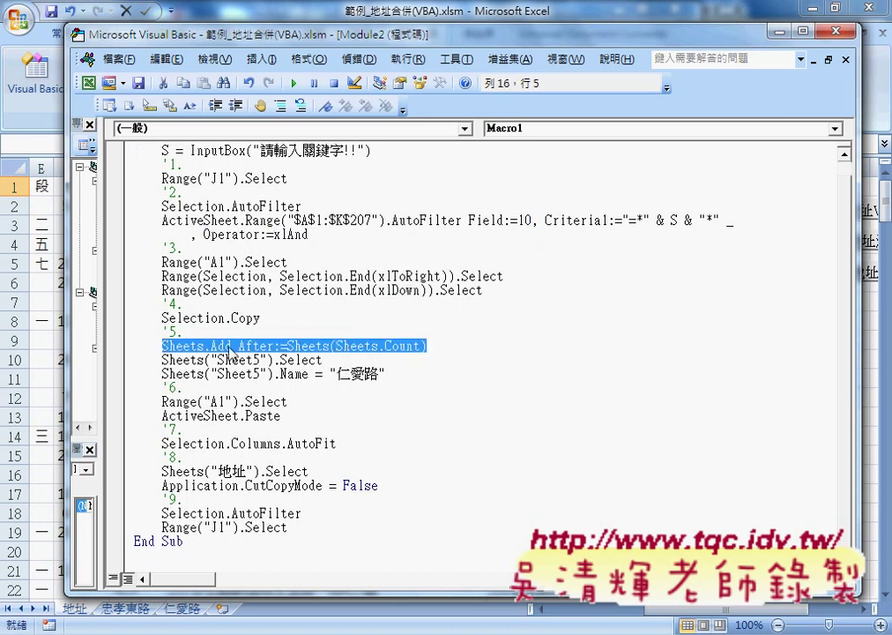
{"action": "double_click", "coordinate": [225, 346]}
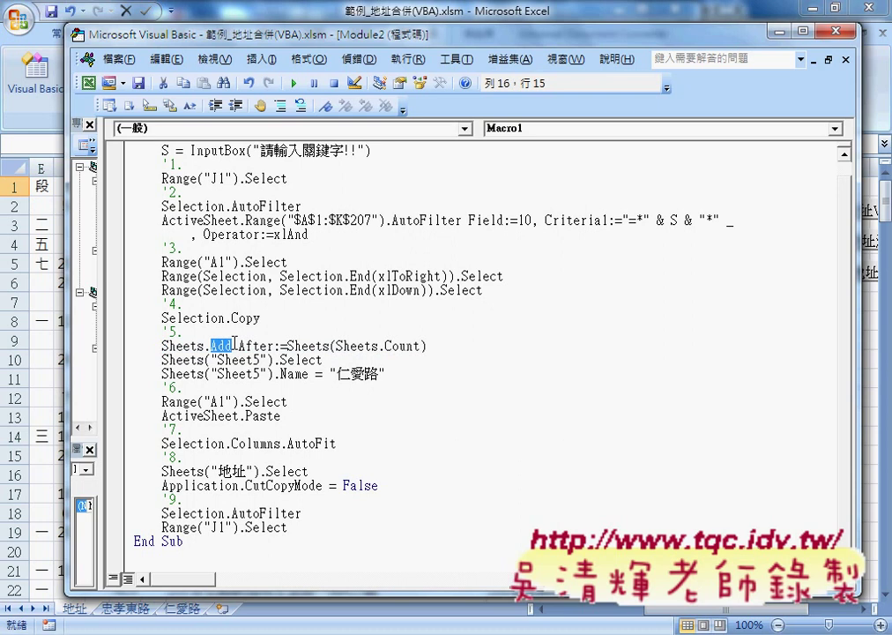
{"action": "left_click_drag", "start_coordinate": [336, 345], "coordinate": [420, 346]}
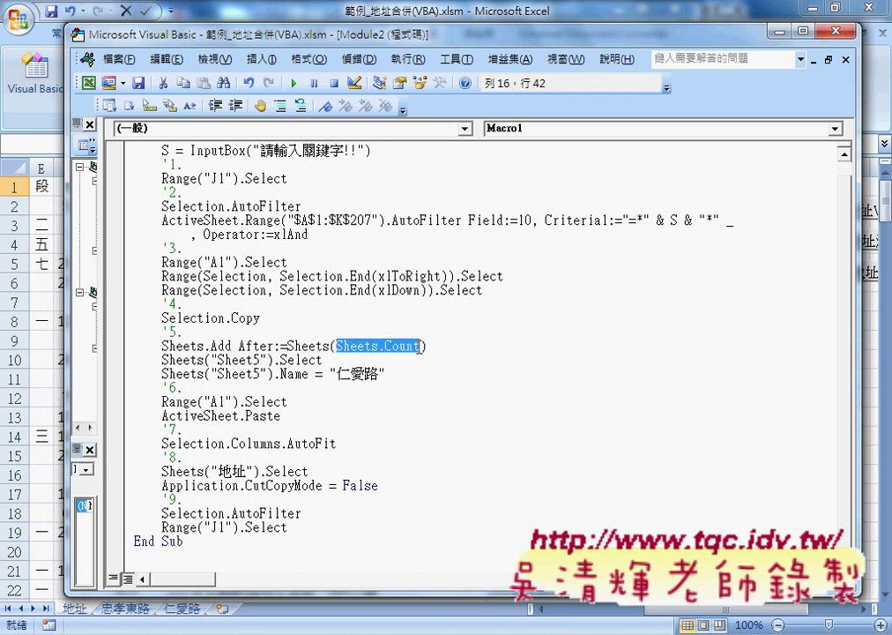
Step: Delete the Sheet5 select line and change the rename line to Sheets(Sheets.Count).Name = S
{"action": "mouse_move", "coordinate": [322, 359]}
{"action": "left_mouse_down"}
{"action": "mouse_move", "coordinate": [134, 360]}
{"action": "mouse_move", "coordinate": [385, 374]}
{"action": "left_mouse_up"}
{"action": "key", "text": "Delete"}
{"action": "key", "text": "Delete"}
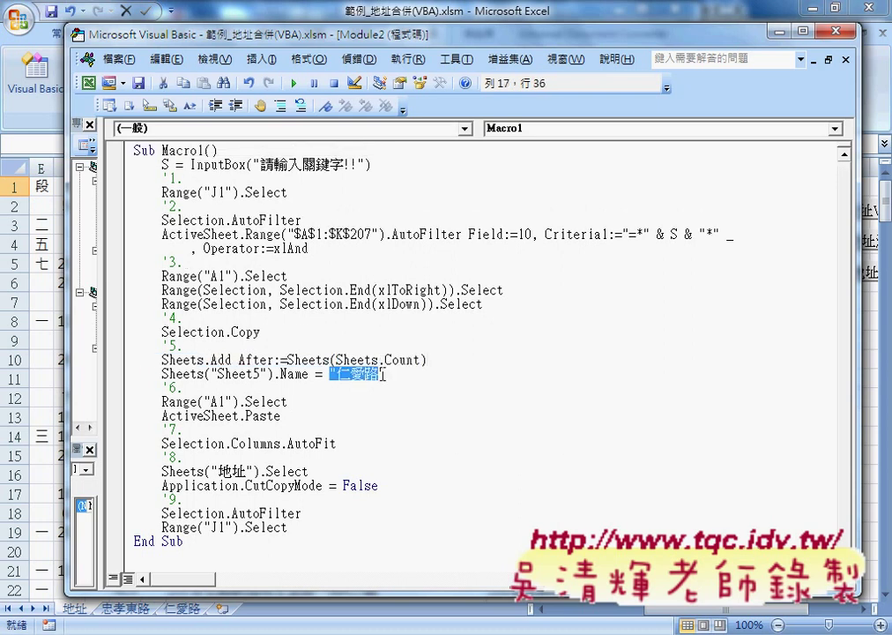
{"action": "type", "text": "S"}
{"action": "left_click_drag", "start_coordinate": [210, 374], "coordinate": [267, 373]}
{"action": "left_click_drag", "start_coordinate": [336, 360], "coordinate": [421, 359]}
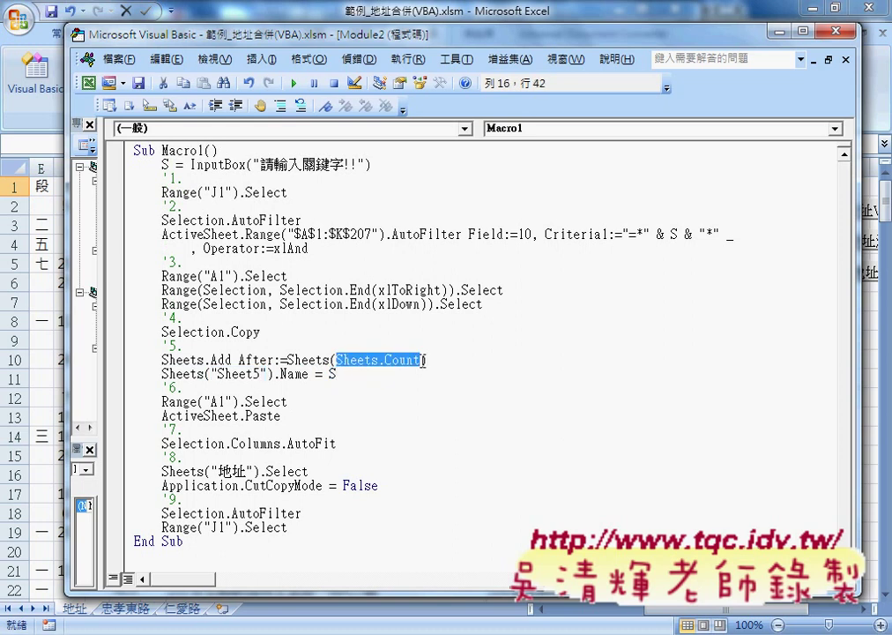
{"action": "key", "text": "ctrl+c"}
{"action": "left_click_drag", "start_coordinate": [268, 374], "coordinate": [211, 374]}
{"action": "key", "text": "ctrl+v"}
{"action": "double_click", "coordinate": [360, 374]}
{"action": "left_click_drag", "start_coordinate": [303, 373], "coordinate": [338, 373]}
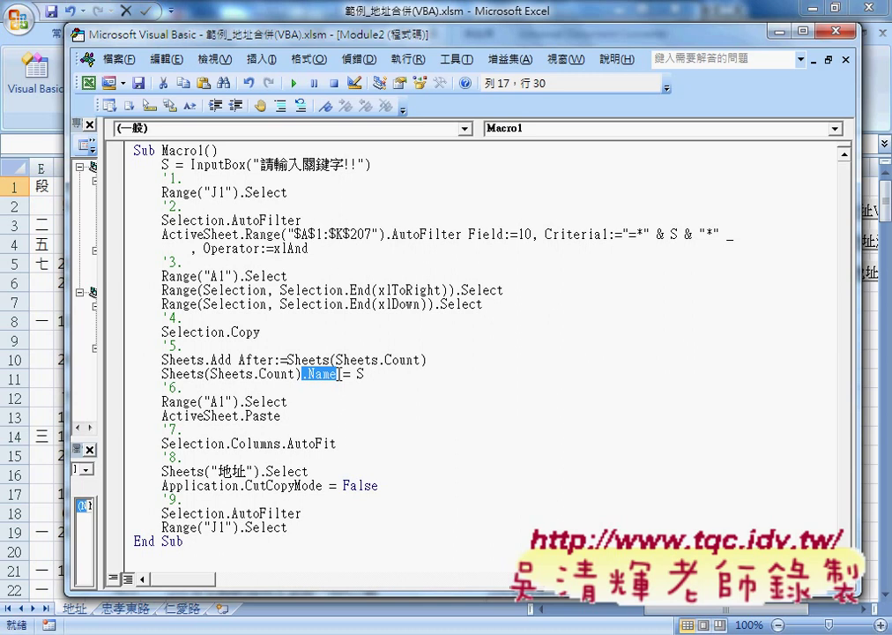
Step: Highlight the edited macro, criterion and rename lines to review the changes
{"action": "mouse_move", "coordinate": [169, 157]}
{"action": "left_mouse_down"}
{"action": "mouse_move", "coordinate": [151, 161]}
{"action": "mouse_move", "coordinate": [352, 164]}
{"action": "left_mouse_up"}
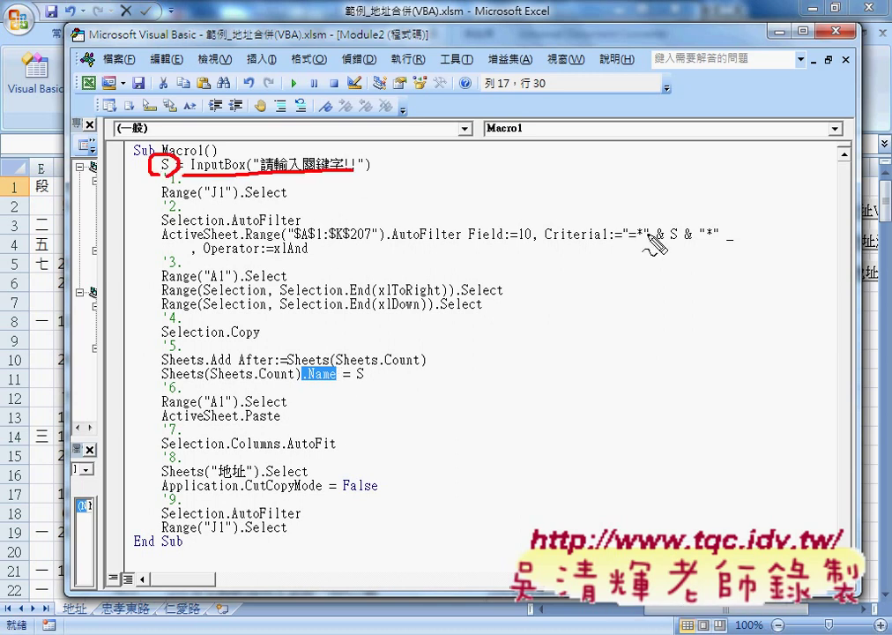
{"action": "mouse_move", "coordinate": [648, 228]}
{"action": "left_mouse_down"}
{"action": "mouse_move", "coordinate": [696, 243]}
{"action": "mouse_move", "coordinate": [706, 225]}
{"action": "left_mouse_up"}
{"action": "left_click_drag", "start_coordinate": [304, 383], "coordinate": [346, 381]}
{"action": "left_click_drag", "start_coordinate": [210, 380], "coordinate": [293, 383]}
{"action": "left_click_drag", "start_coordinate": [363, 368], "coordinate": [352, 371]}
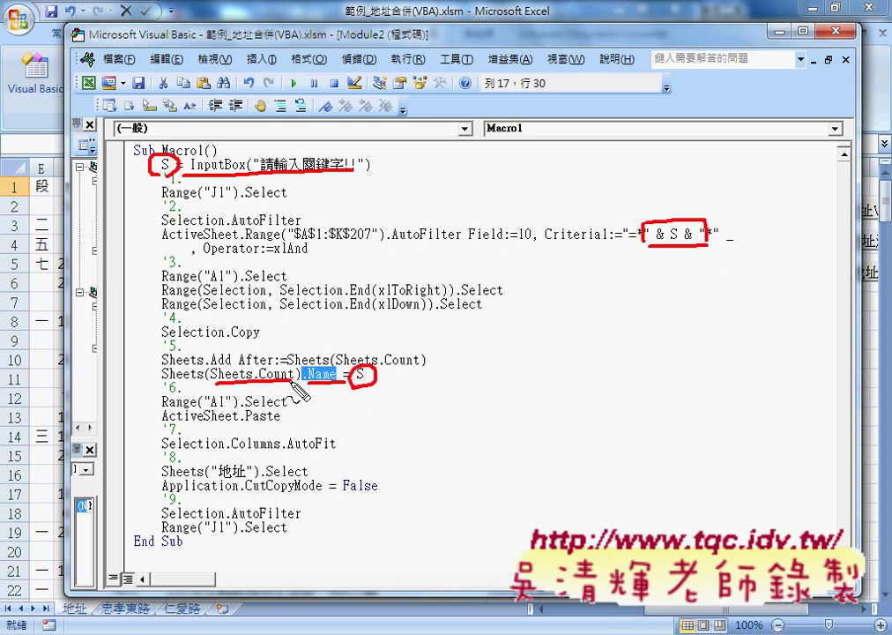
{"action": "left_click_drag", "start_coordinate": [432, 363], "coordinate": [447, 373]}
Step: Rename the macro to 地址查詢2 and run it with the keyword 信義路
{"action": "double_click", "coordinate": [188, 151]}
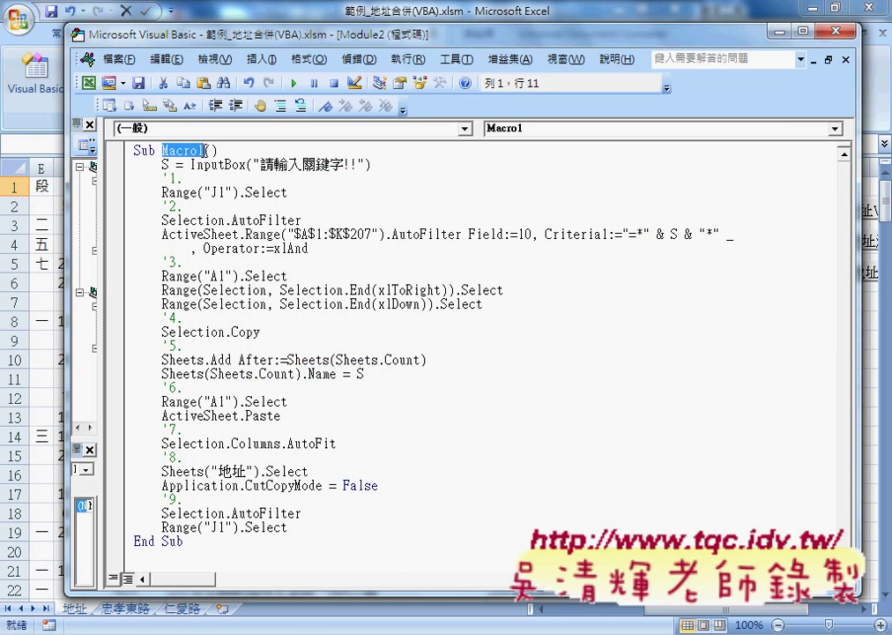
{"action": "type", "text": "地址查詢2"}
{"action": "key", "text": "F5"}
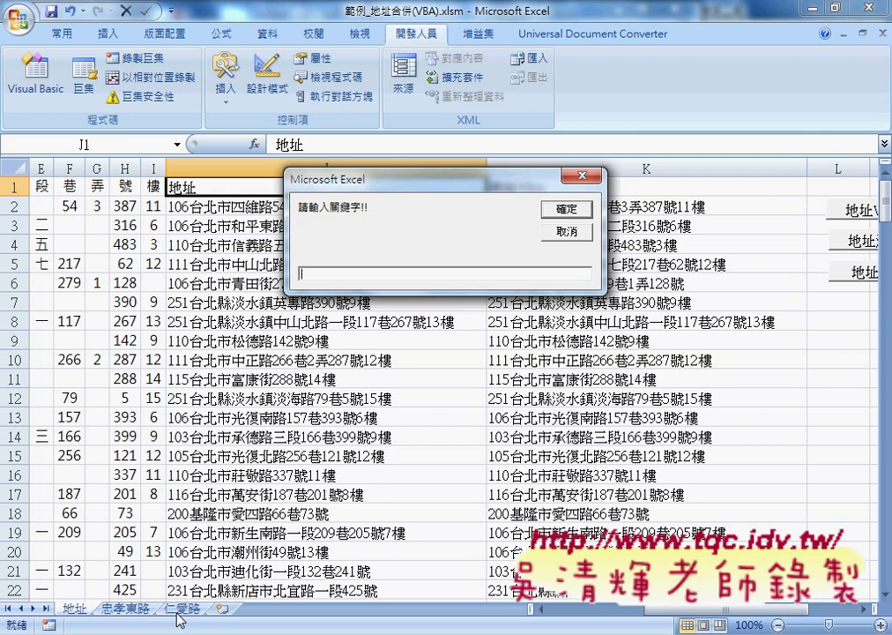
{"action": "type", "text": "信義路"}
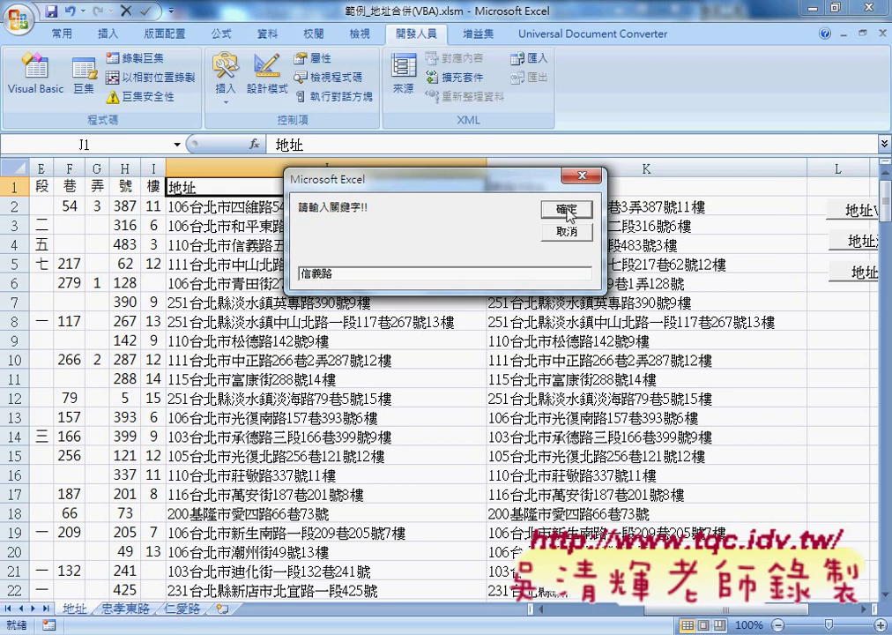
{"action": "left_click", "coordinate": [568, 211]}
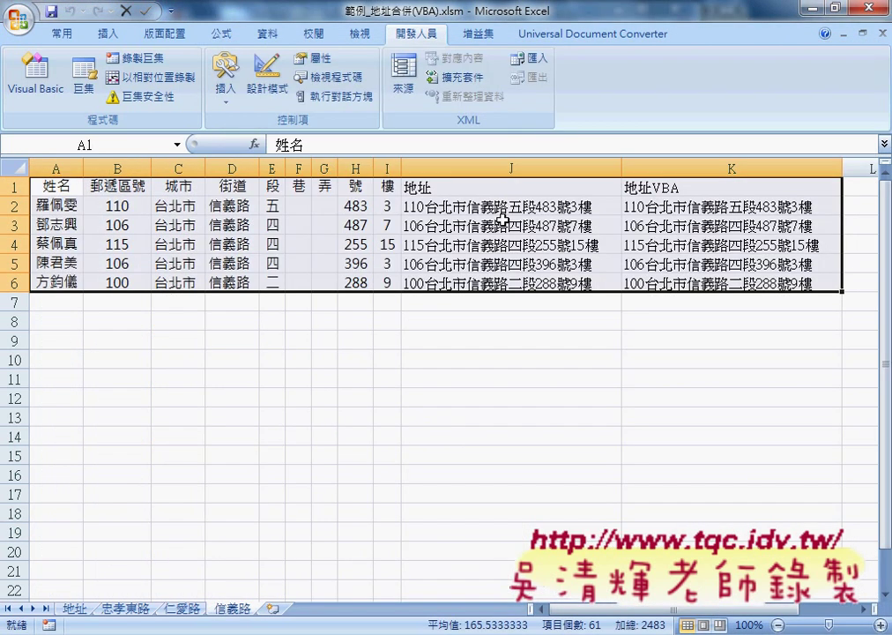
Step: Reopen the code with Alt+F11 and walk through the criterion keyword, Sheets.Add After, and Name lines
{"action": "key", "text": "alt+F11"}
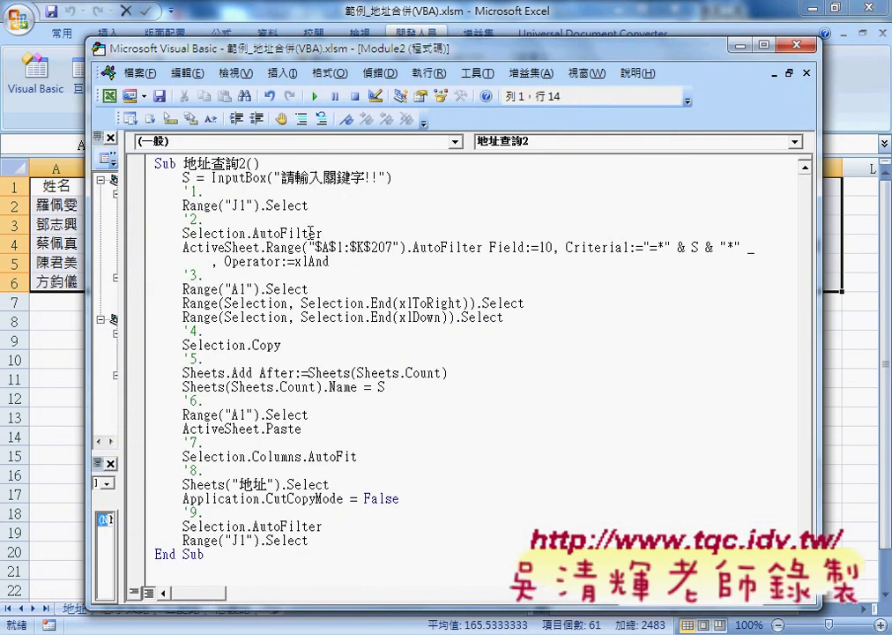
{"action": "left_click_drag", "start_coordinate": [665, 247], "coordinate": [699, 246]}
{"action": "left_click_drag", "start_coordinate": [385, 386], "coordinate": [154, 386]}
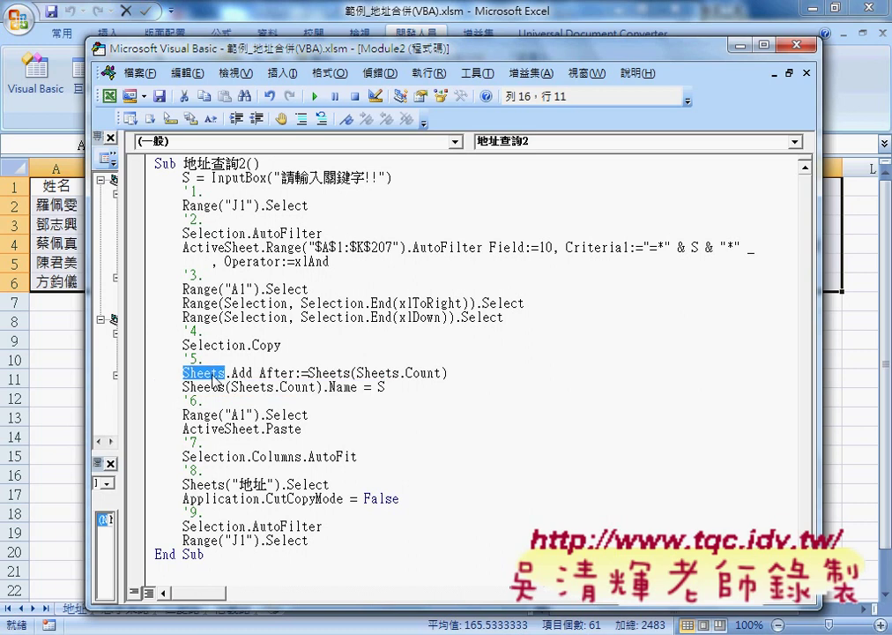
{"action": "left_click", "coordinate": [239, 373]}
{"action": "double_click", "coordinate": [278, 373]}
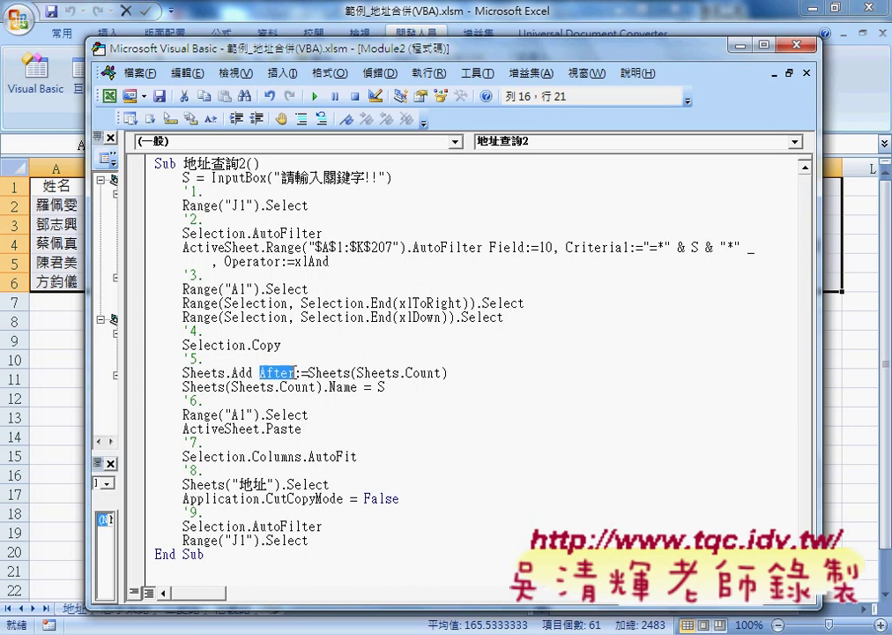
{"action": "double_click", "coordinate": [243, 372]}
{"action": "double_click", "coordinate": [342, 387]}
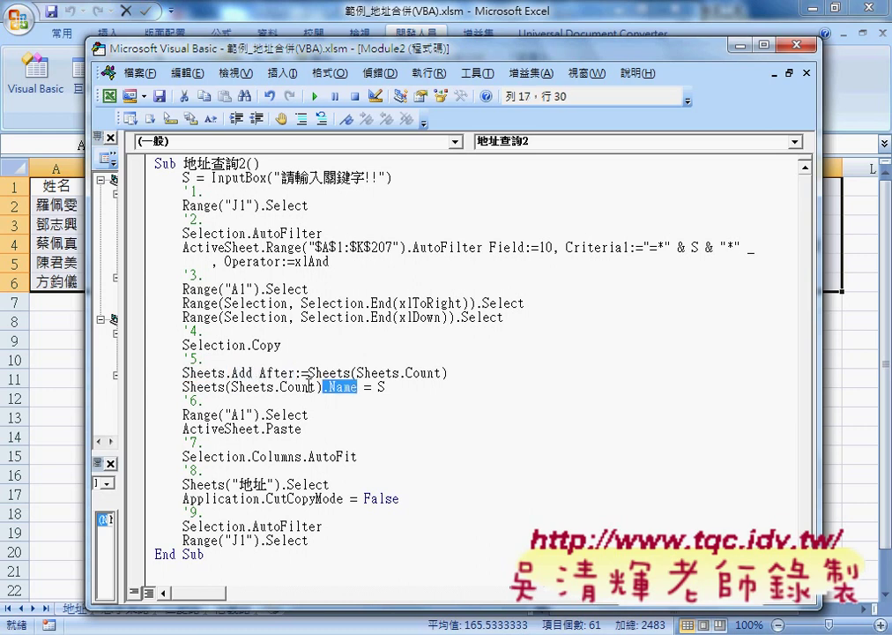
{"action": "left_click_drag", "start_coordinate": [224, 373], "coordinate": [182, 373]}
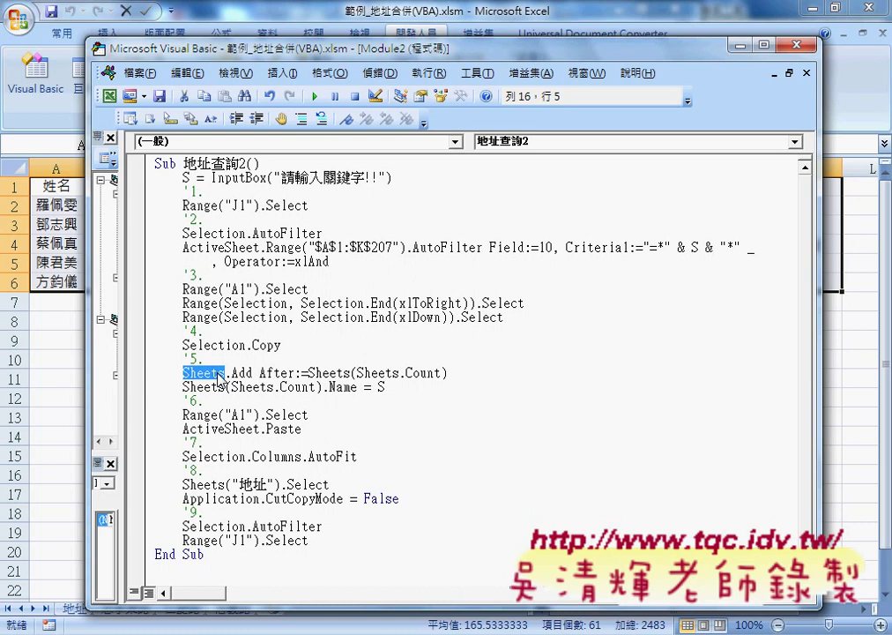